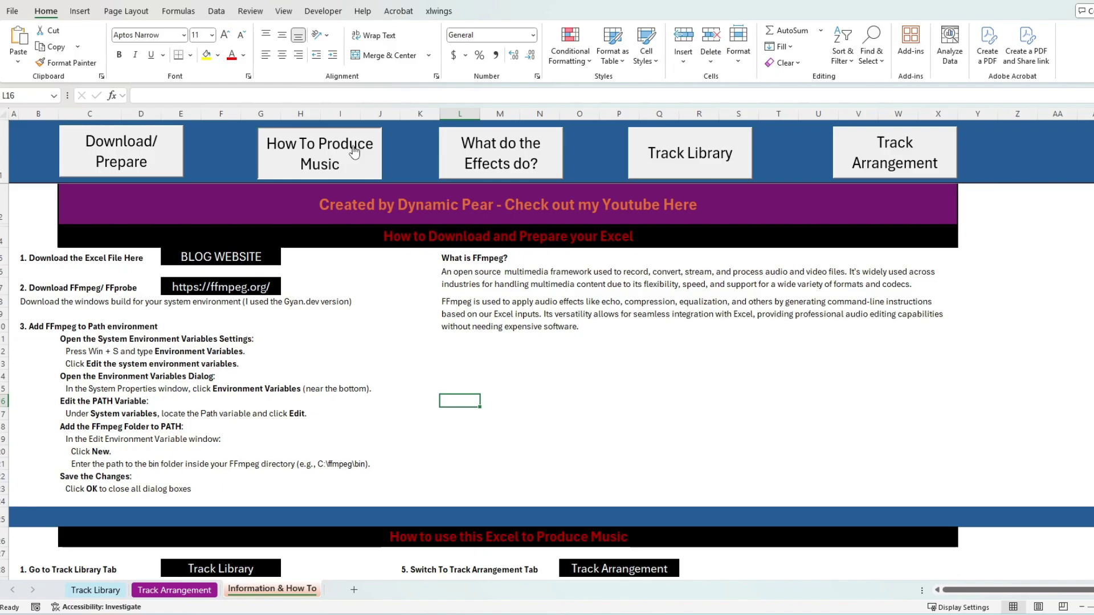
# Import the four WAV tracks from C:\Audio Jingle into the Track Library.
pyautogui.click(675, 166)
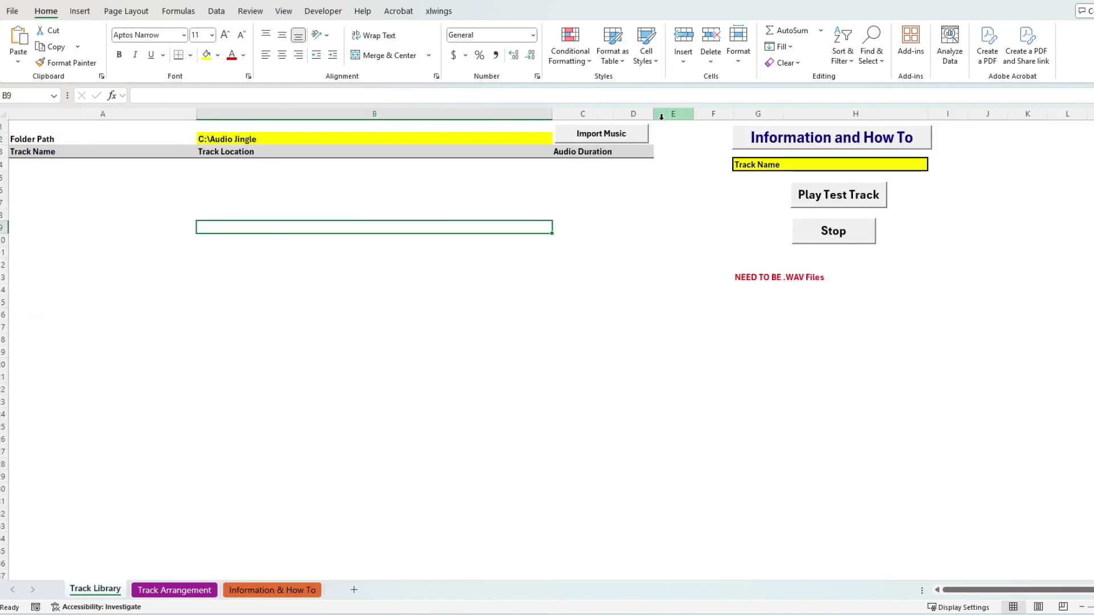
pyautogui.click(634, 135)
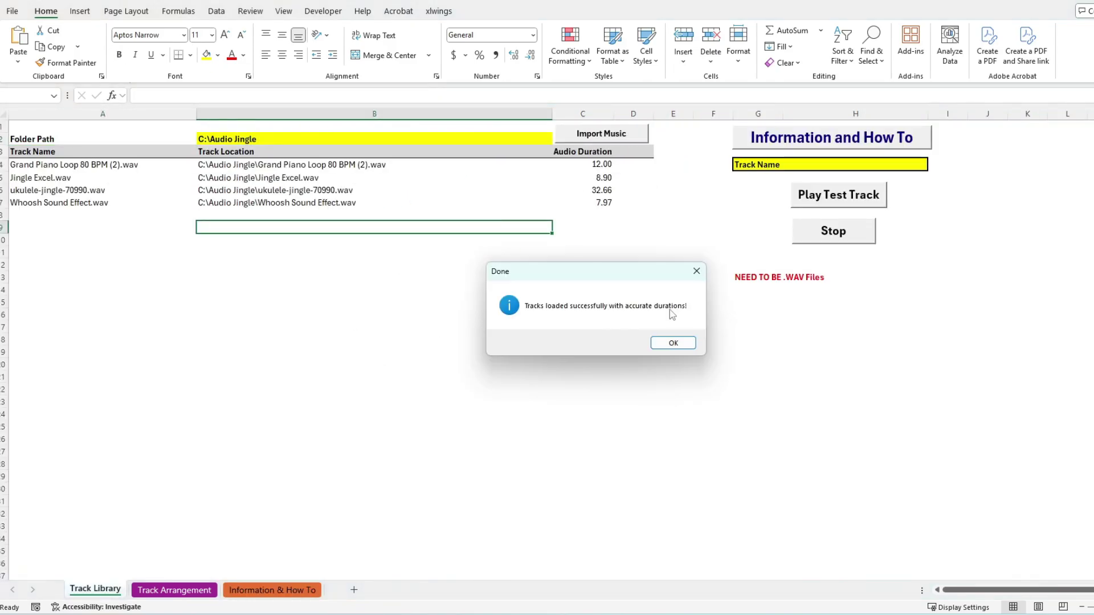
pyautogui.click(673, 342)
# Test-play Grand Piano Loop 80 BPM (2).wav as the test track.
pyautogui.click(862, 162)
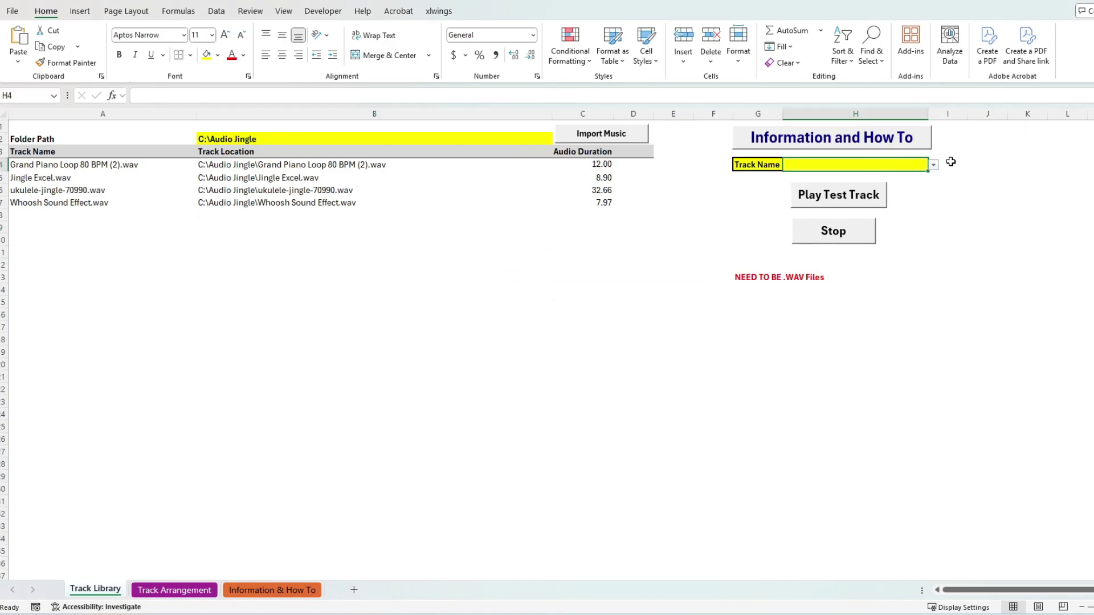
pyautogui.click(933, 165)
pyautogui.click(904, 179)
pyautogui.click(847, 196)
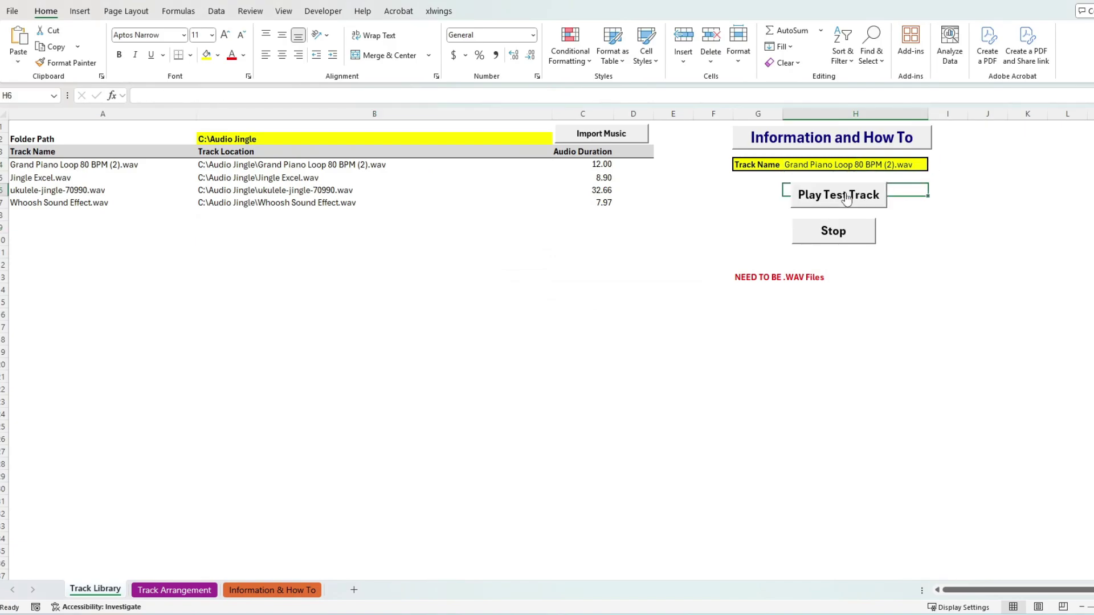
# Switch the test track to ukulele-jingle-70990.wav and play it.
pyautogui.click(907, 169)
pyautogui.click(933, 165)
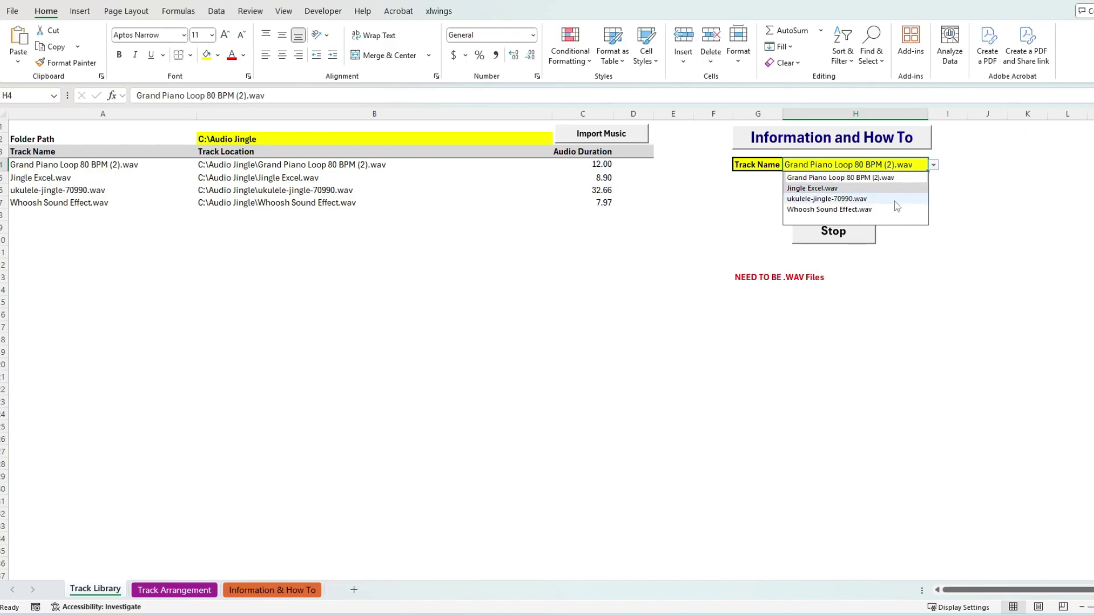
pyautogui.click(896, 201)
pyautogui.click(829, 215)
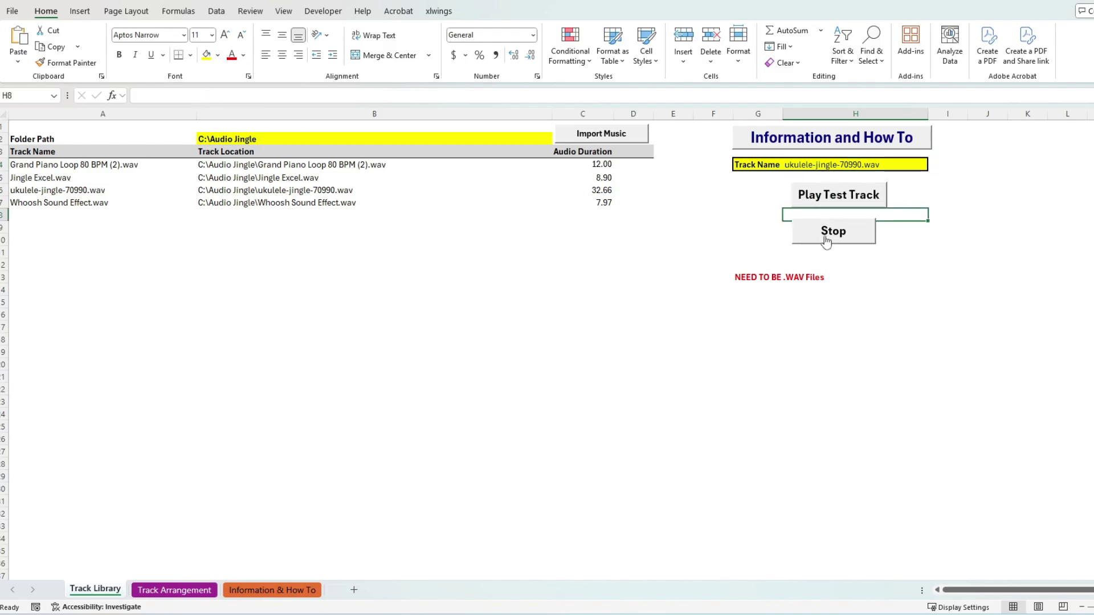
# Place Grand Piano Loop 80 BPM (2).wav as track 1 at 100% volume and update its details.
pyautogui.click(837, 233)
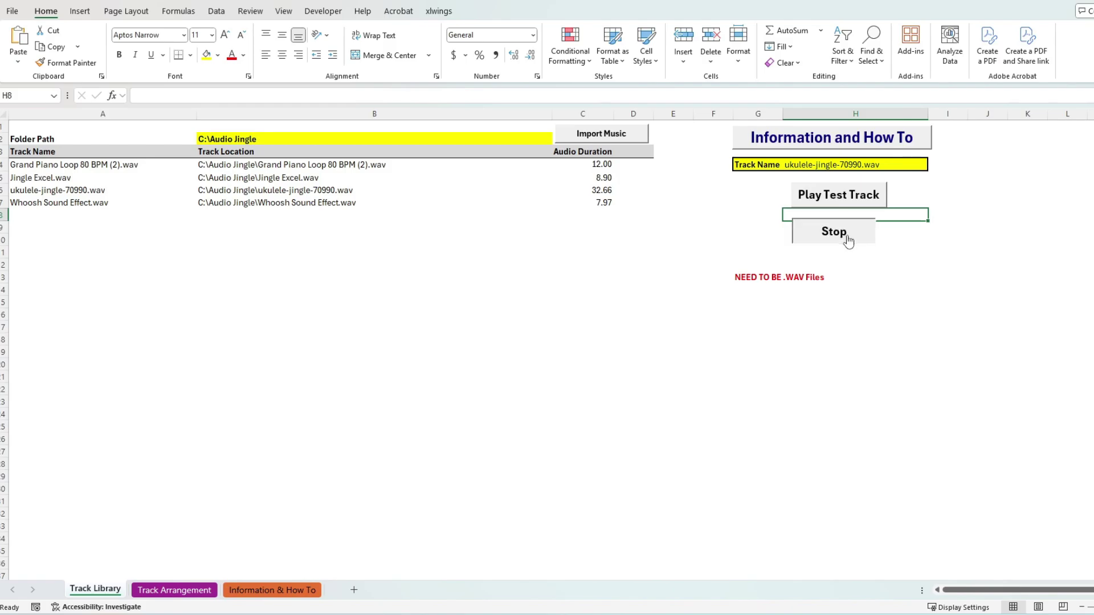
pyautogui.click(823, 148)
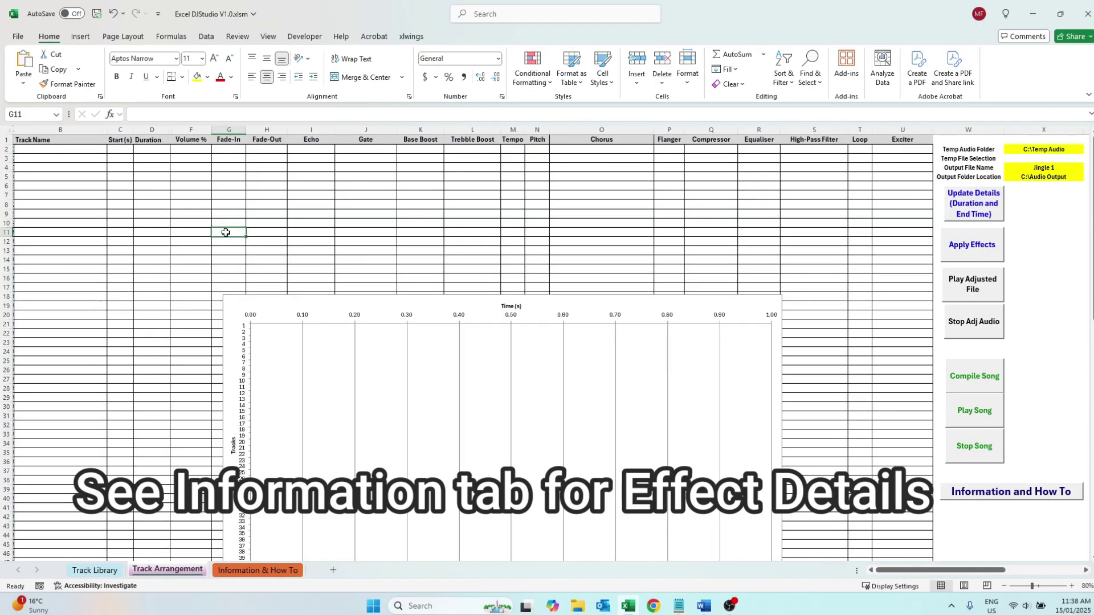
pyautogui.click(98, 133)
pyautogui.click(114, 134)
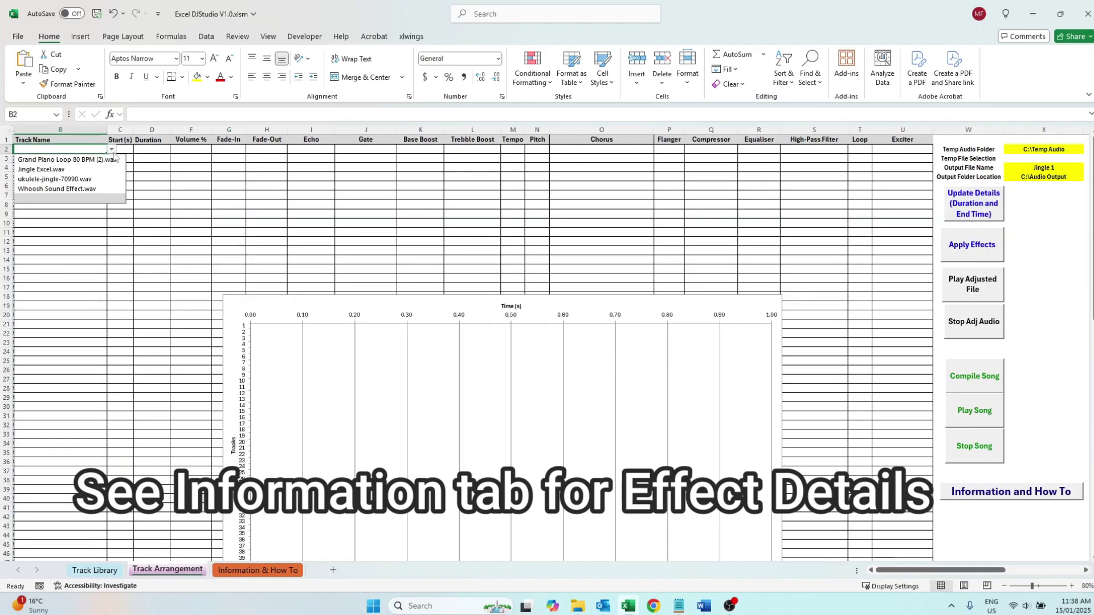
pyautogui.click(113, 160)
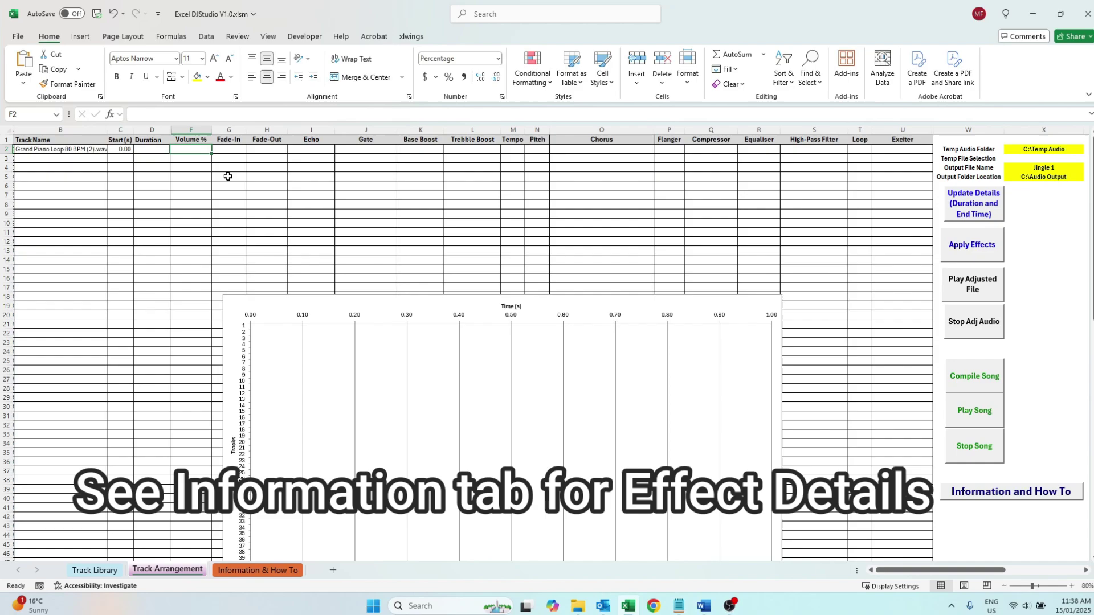
pyautogui.write('100')
pyautogui.press('Return')
pyautogui.click(991, 200)
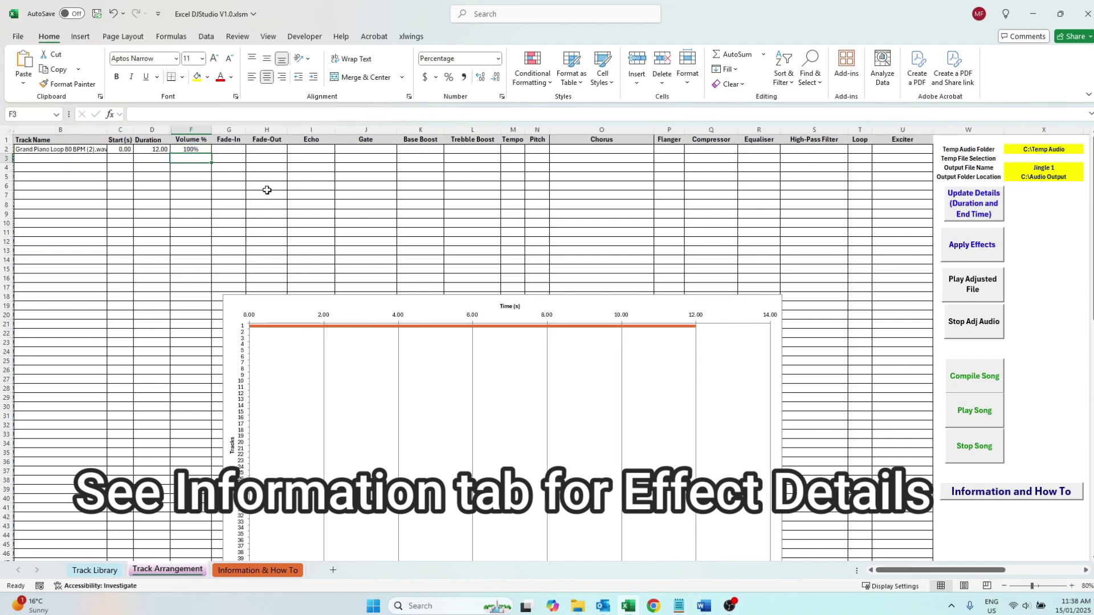
# Make Grand Piano Loop 80 BPM (2).wav the temp file and apply its effects.
pyautogui.click(228, 148)
pyautogui.write('2')
pyautogui.press('Escape')
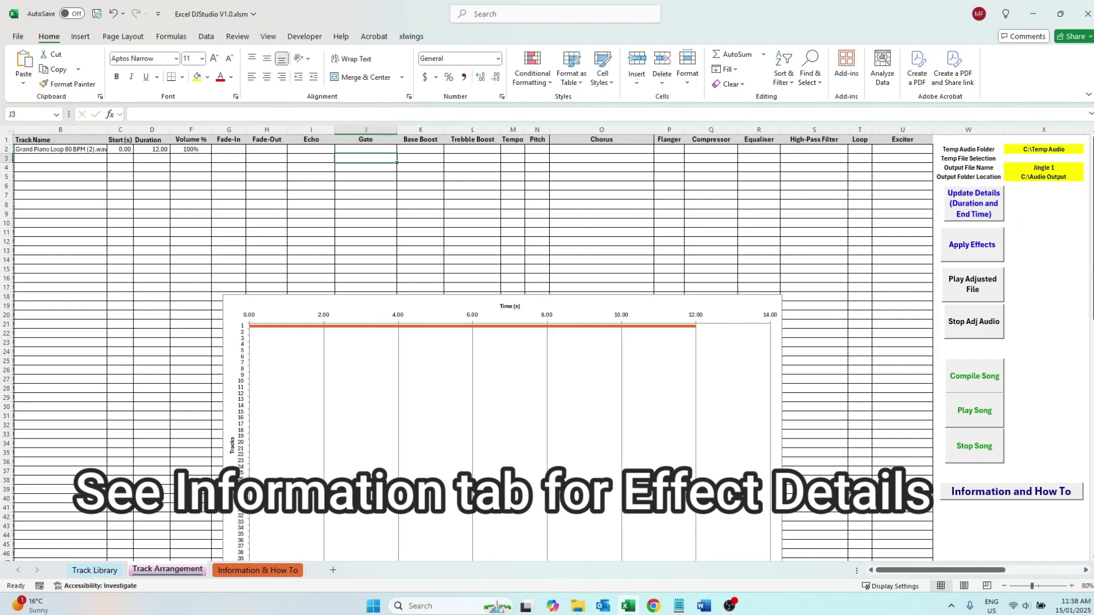
pyautogui.click(1050, 267)
pyautogui.click(1046, 157)
pyautogui.click(1087, 159)
pyautogui.click(1060, 170)
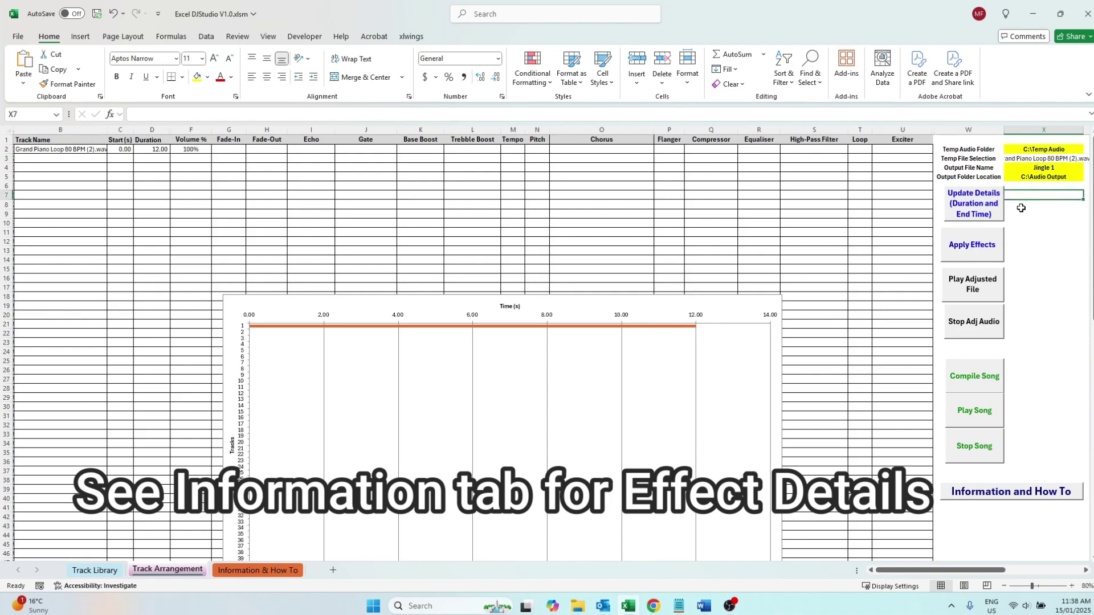
pyautogui.click(984, 258)
# Give track 1 a fade-in of 2, apply it and preview the adjusted audio.
pyautogui.click(239, 149)
pyautogui.write('2')
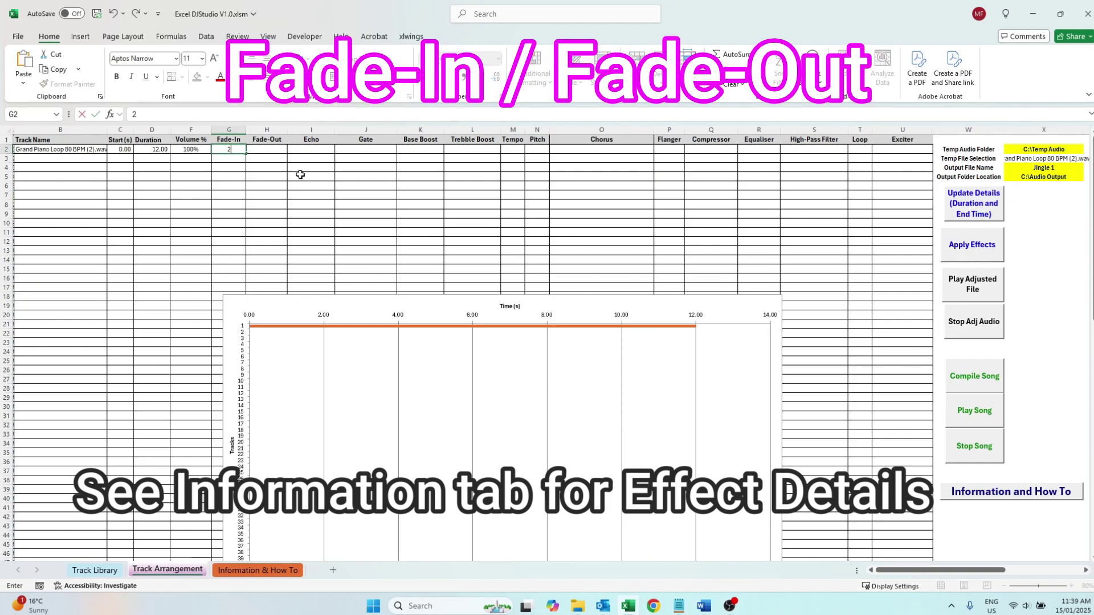
pyautogui.click(300, 175)
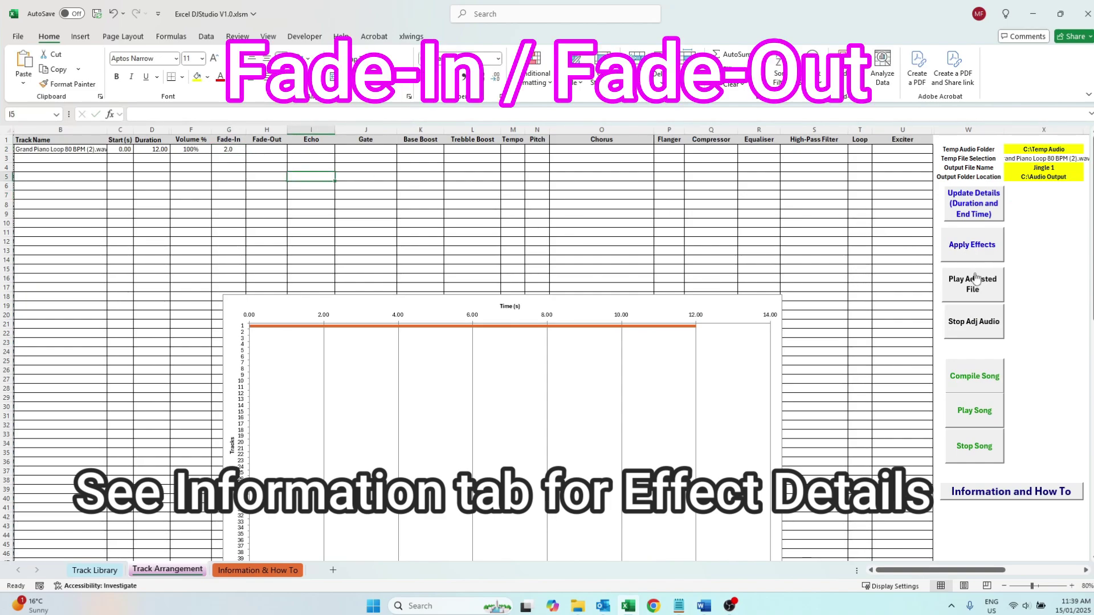
pyautogui.click(969, 256)
pyautogui.click(977, 287)
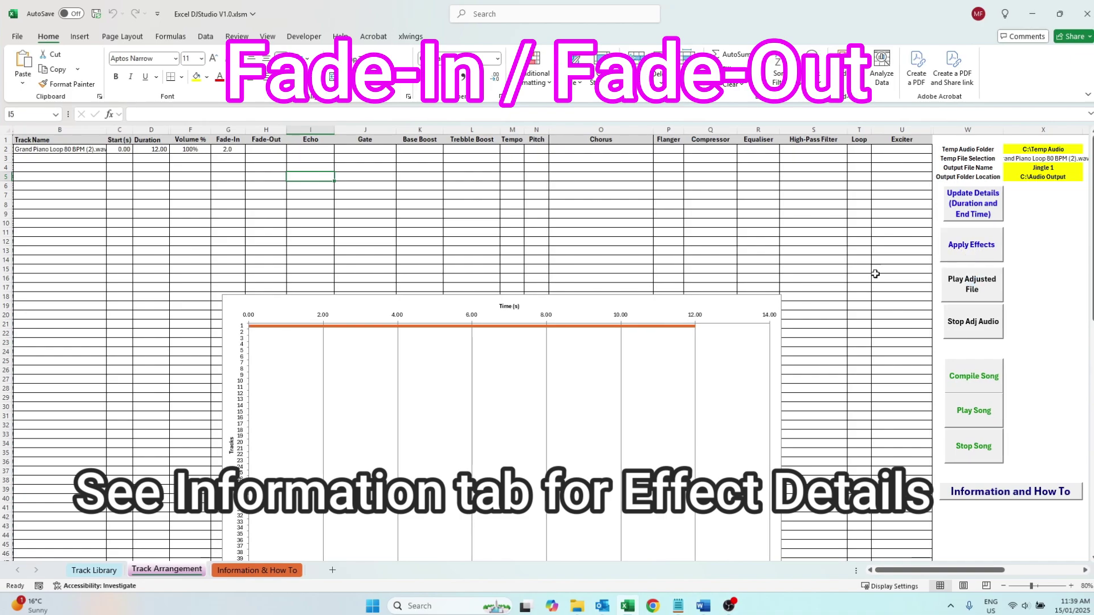
pyautogui.click(984, 334)
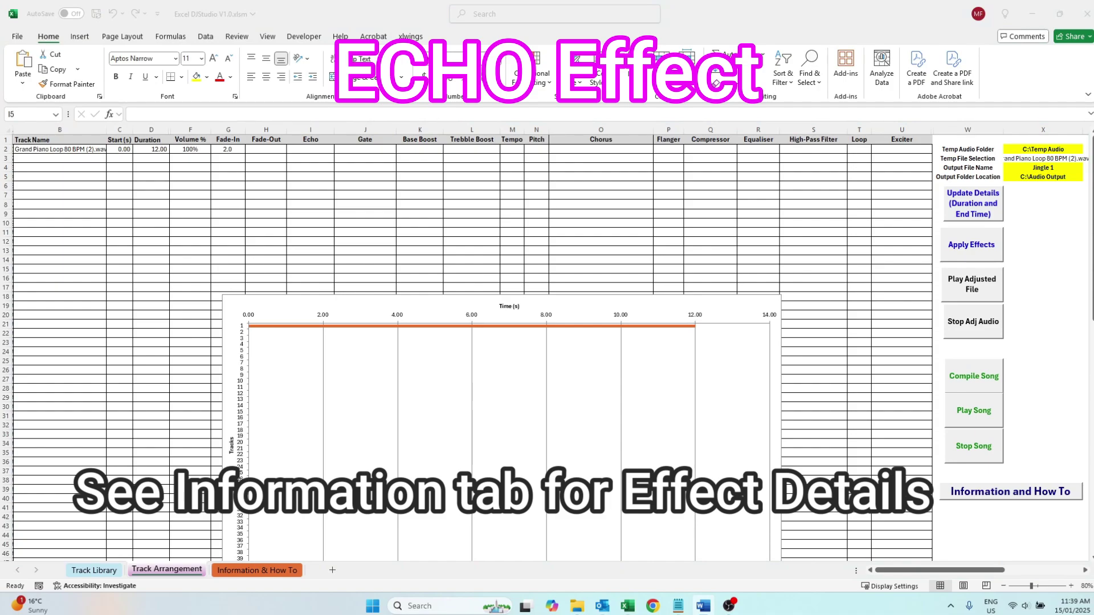
# Paste echo settings 0.8:0.9:60:0.4 into I2, apply and play the result.
pyautogui.click(291, 176)
pyautogui.rightClick(316, 149)
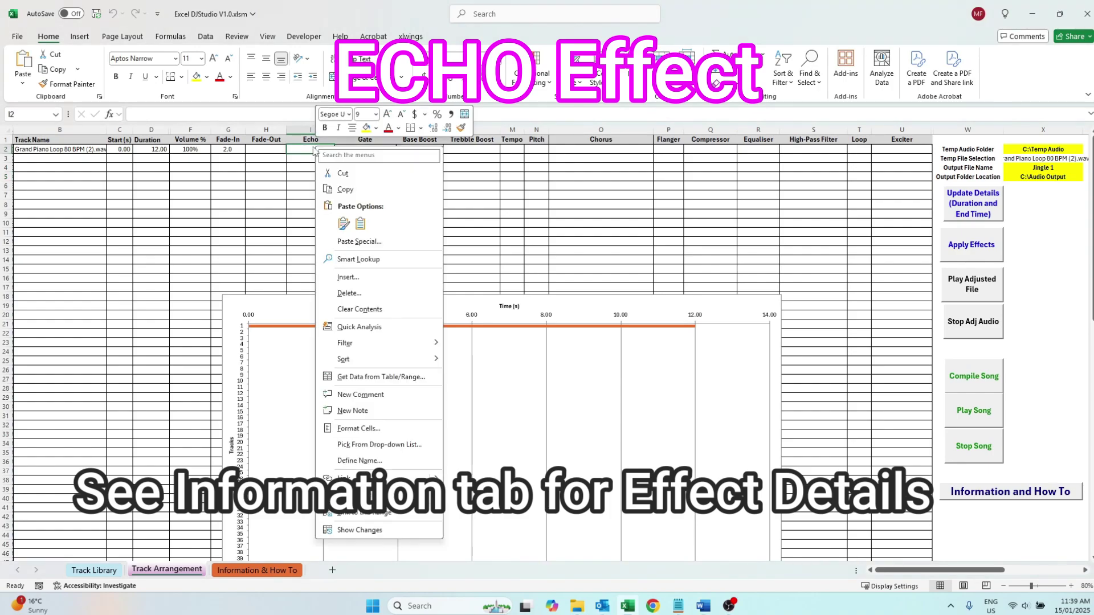
pyautogui.click(362, 224)
pyautogui.click(596, 195)
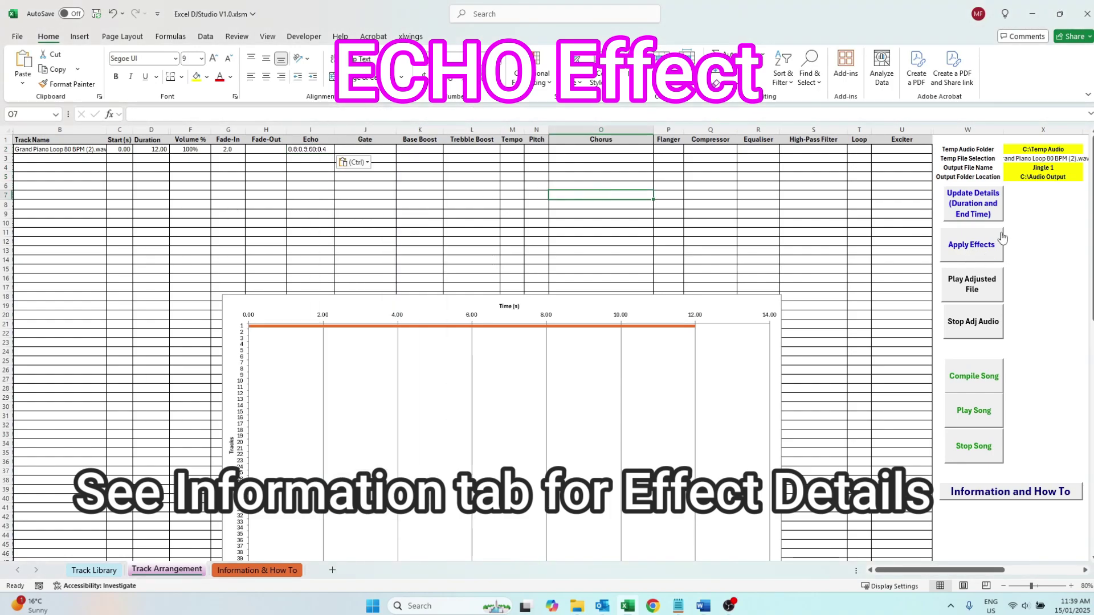
pyautogui.click(996, 260)
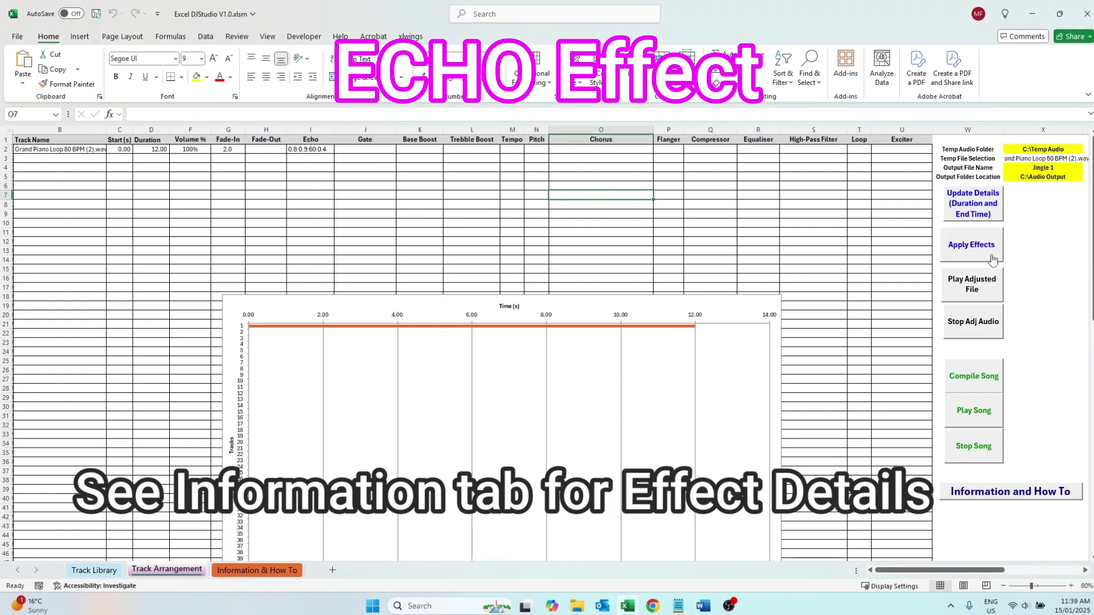
pyautogui.click(985, 292)
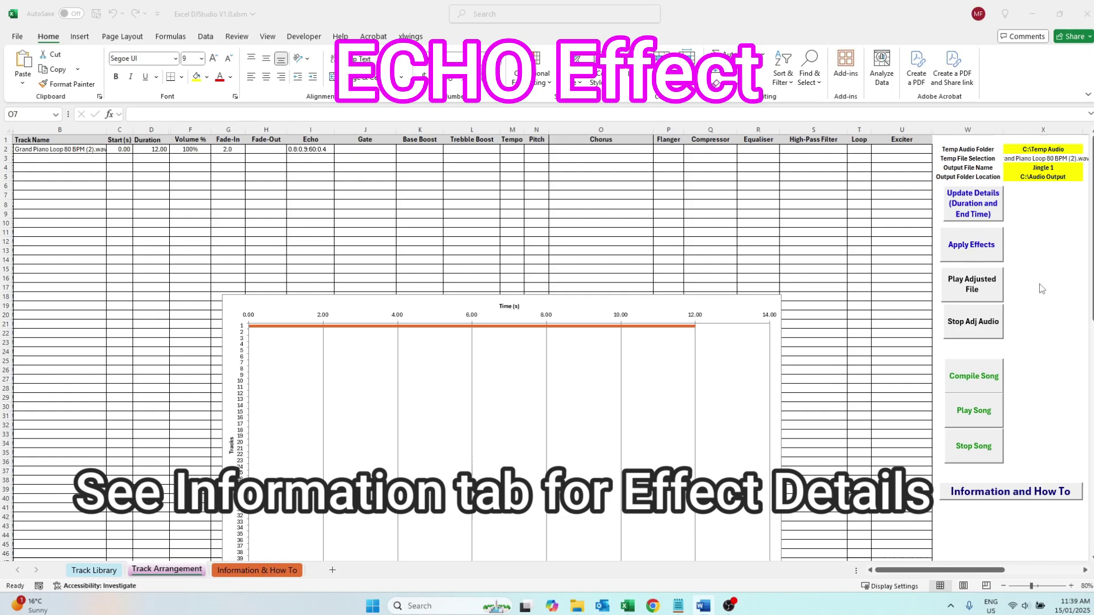
# Paste gate settings -40:0.5:10:100:2 into J2, apply and preview the track.
pyautogui.click(364, 150)
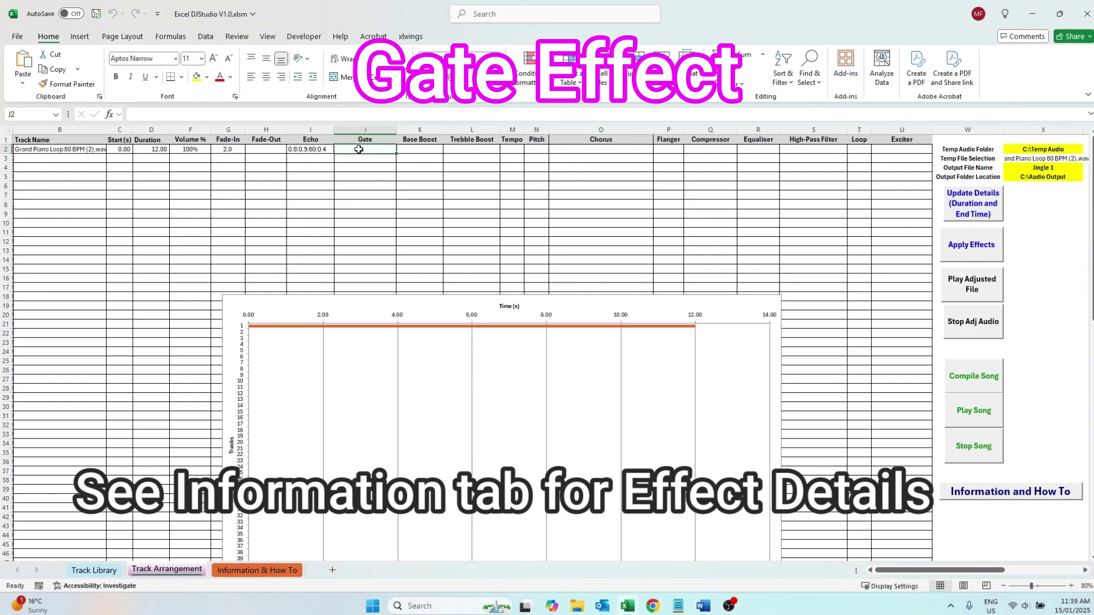
pyautogui.rightClick(365, 150)
pyautogui.click(405, 226)
pyautogui.click(552, 186)
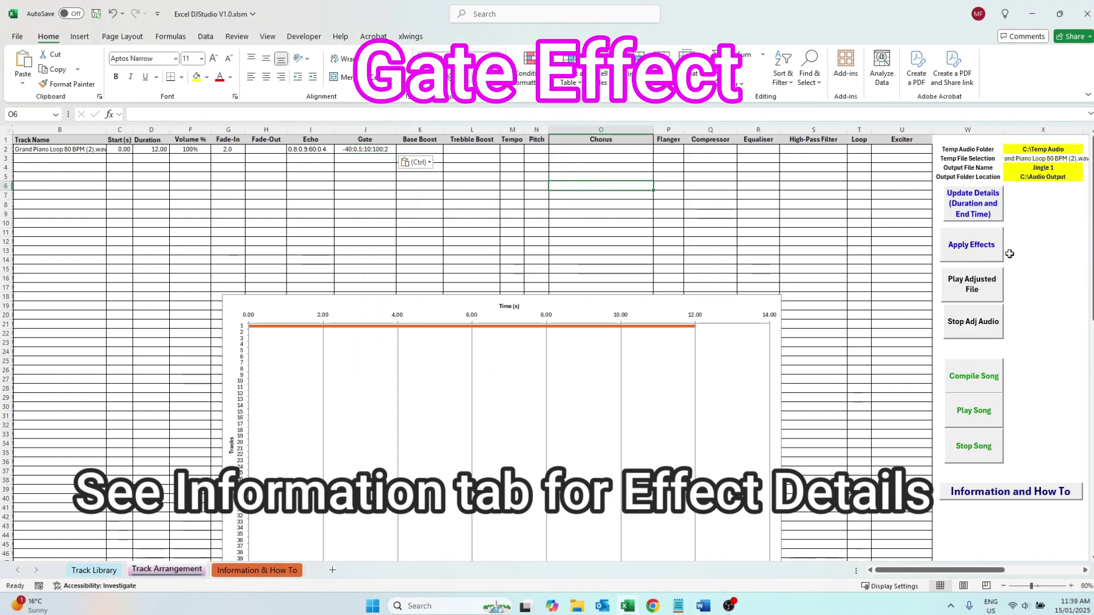
pyautogui.click(986, 256)
pyautogui.click(963, 289)
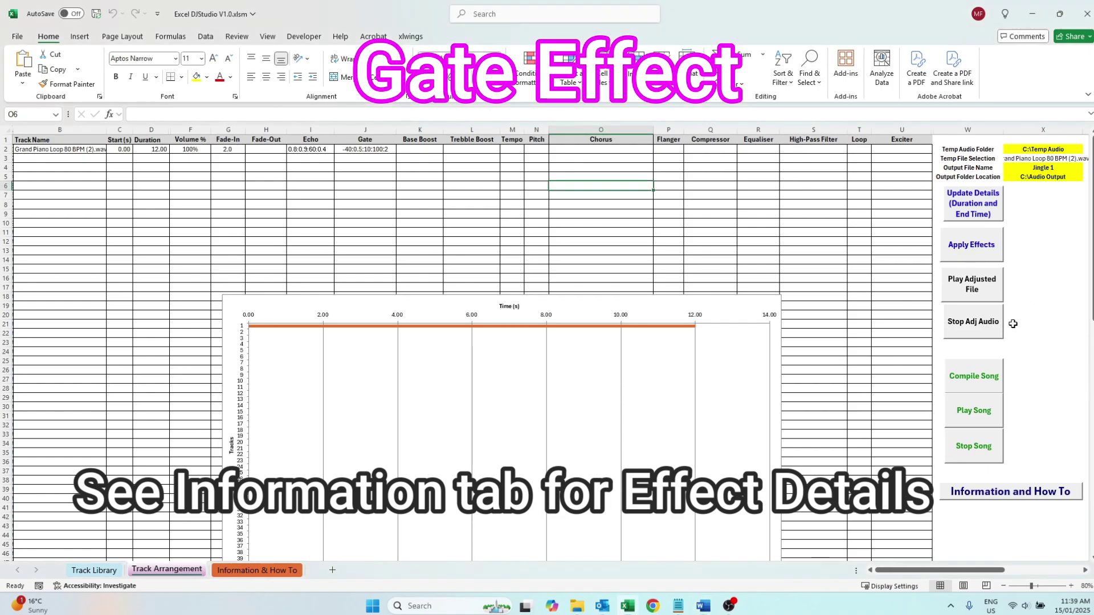
# Set Base Boost and Trebble Boost to Yes for track 1 and preview it.
pyautogui.click(402, 152)
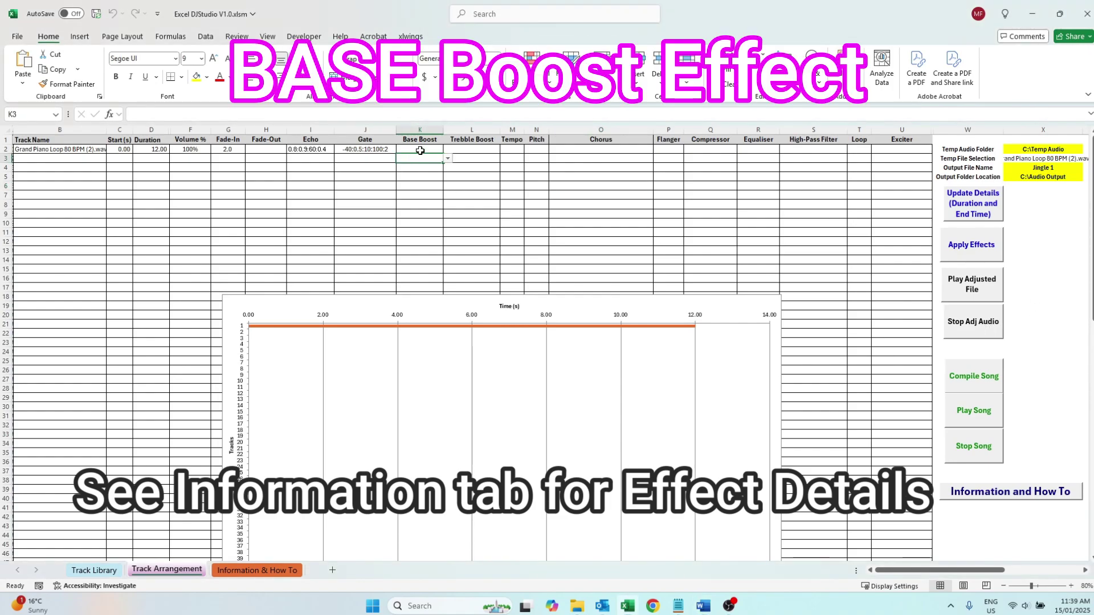
pyautogui.click(448, 150)
pyautogui.click(430, 158)
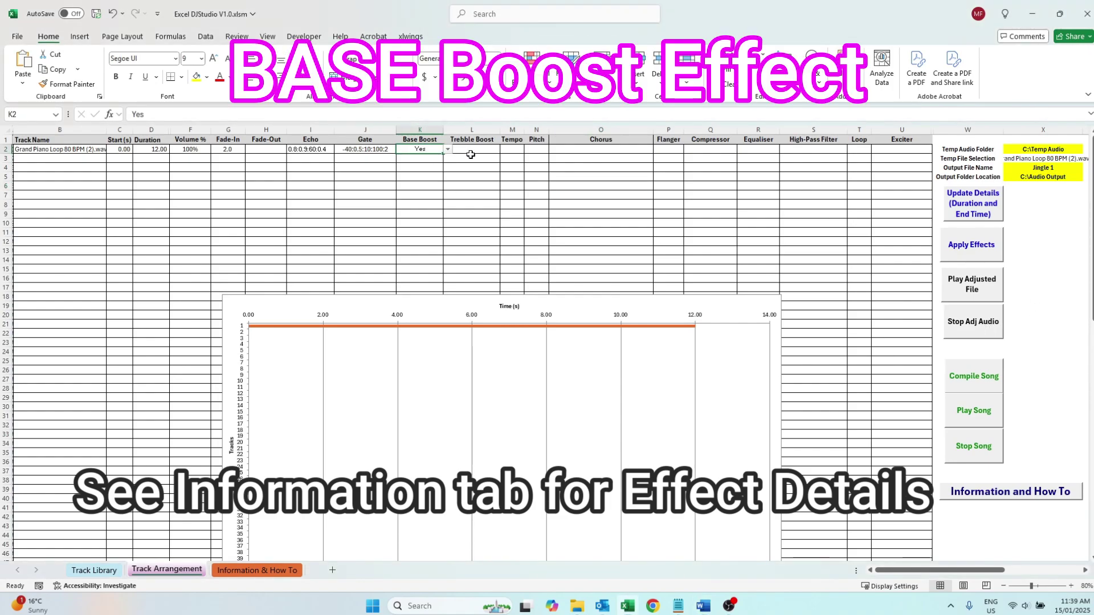
pyautogui.click(1028, 238)
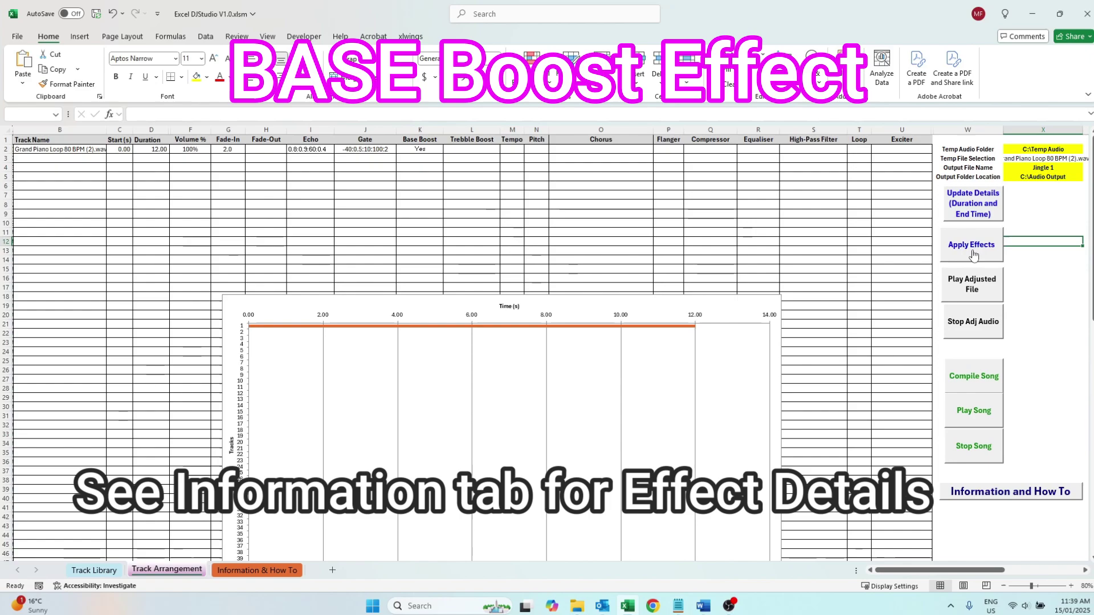
pyautogui.click(491, 150)
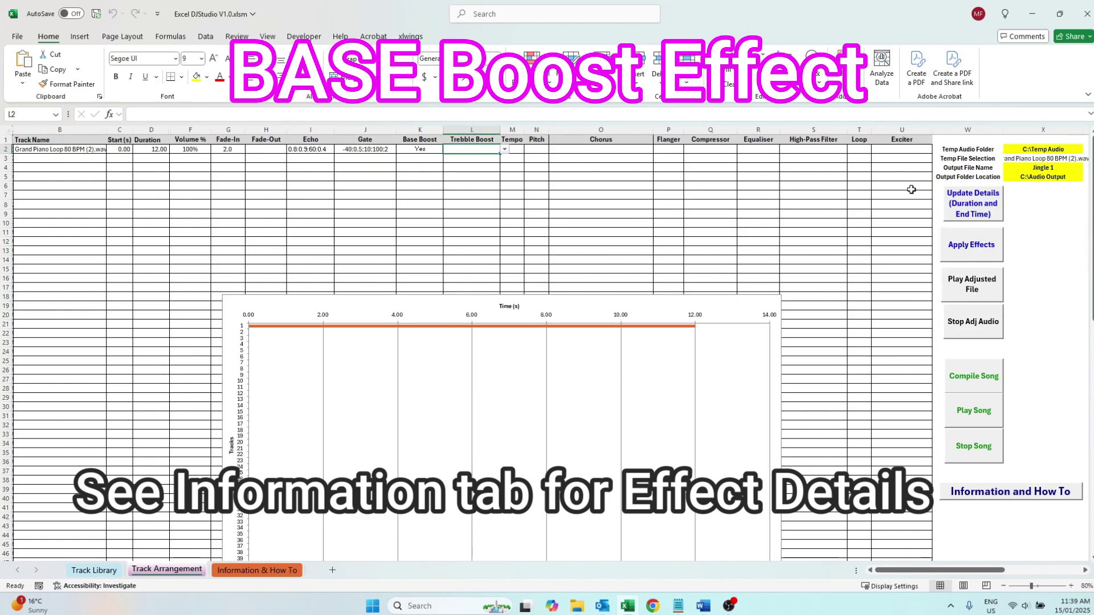
pyautogui.click(504, 149)
pyautogui.click(471, 162)
pyautogui.click(757, 186)
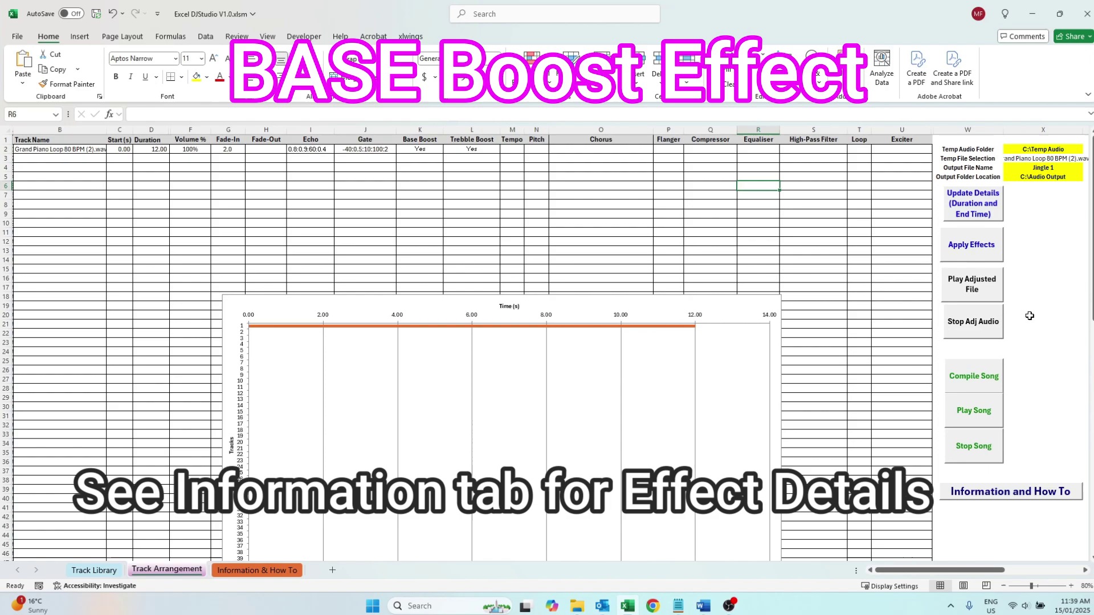
pyautogui.click(988, 288)
# Enter a tempo of 1.2 for the piano track.
pyautogui.click(516, 150)
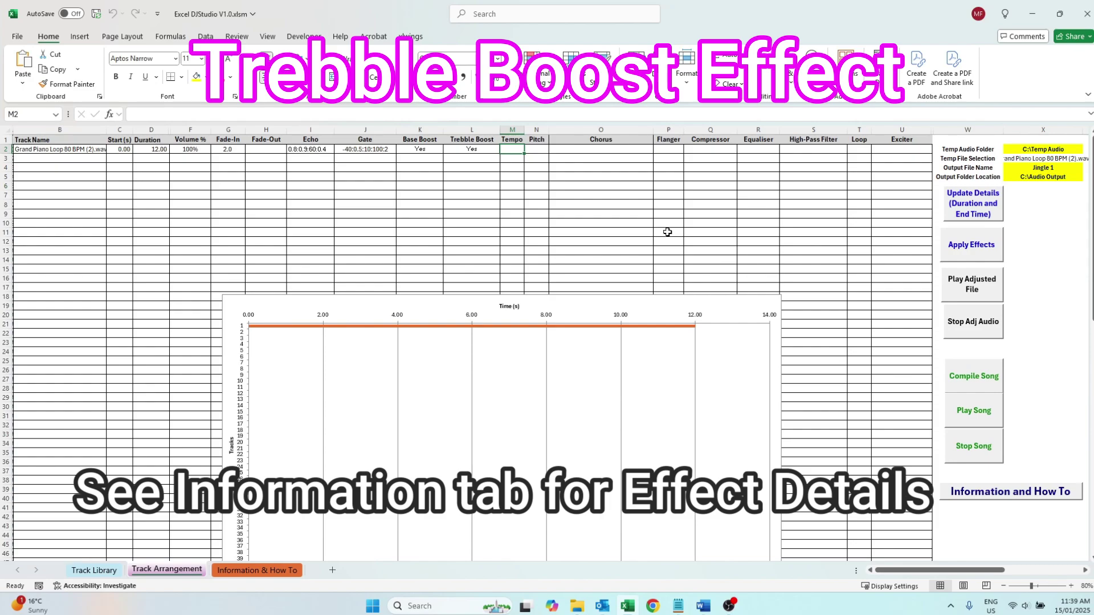
pyautogui.write('1.2')
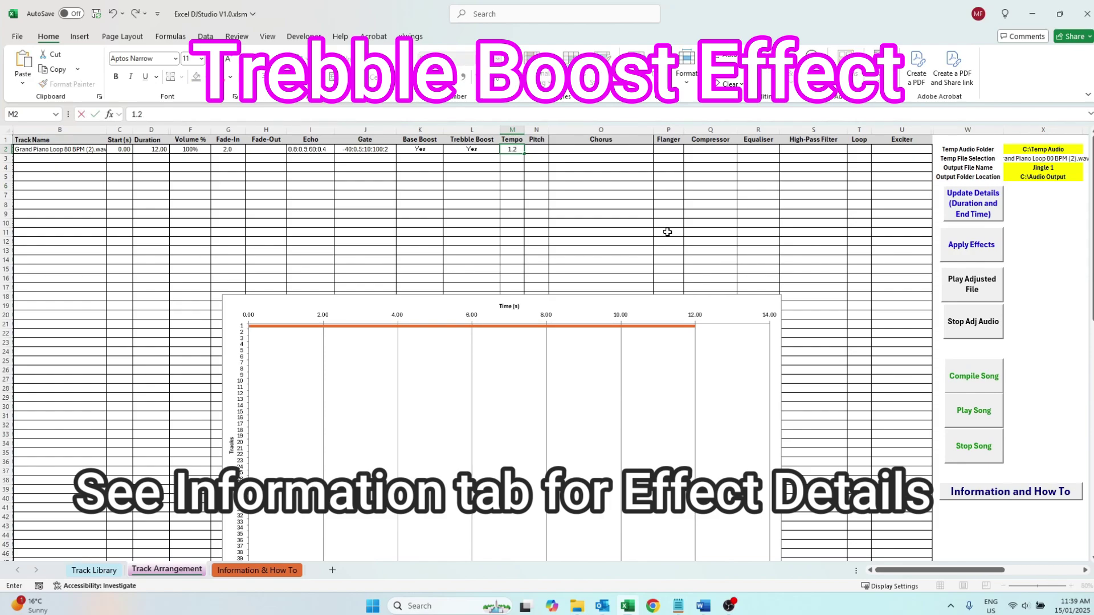
pyautogui.click(667, 233)
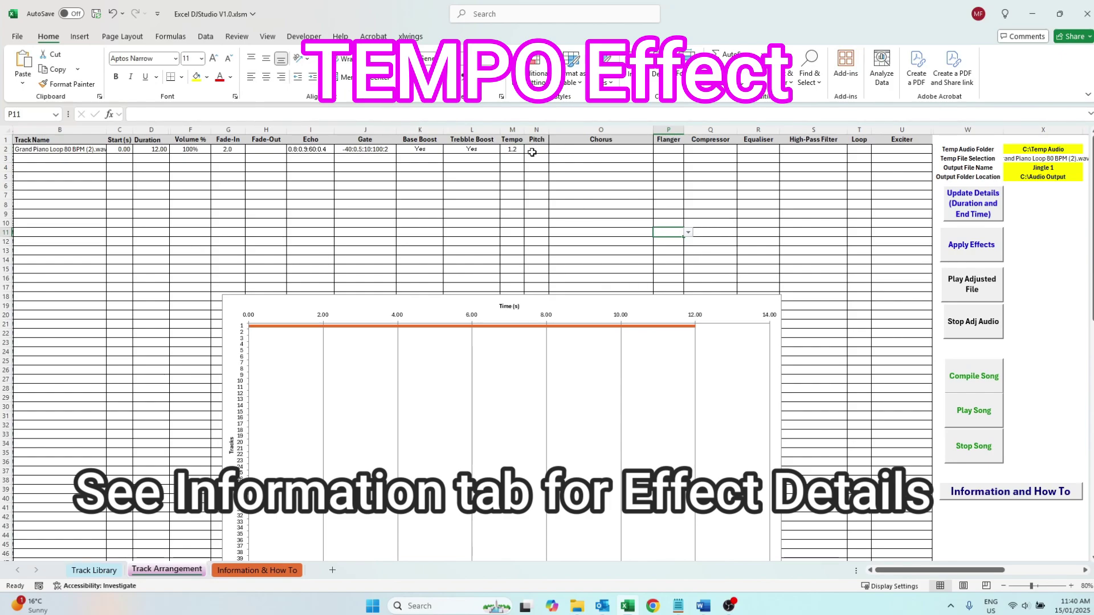
# Change the piano track's tempo to 2, apply and listen to it.
pyautogui.click(509, 147)
pyautogui.write('2')
pyautogui.click(557, 158)
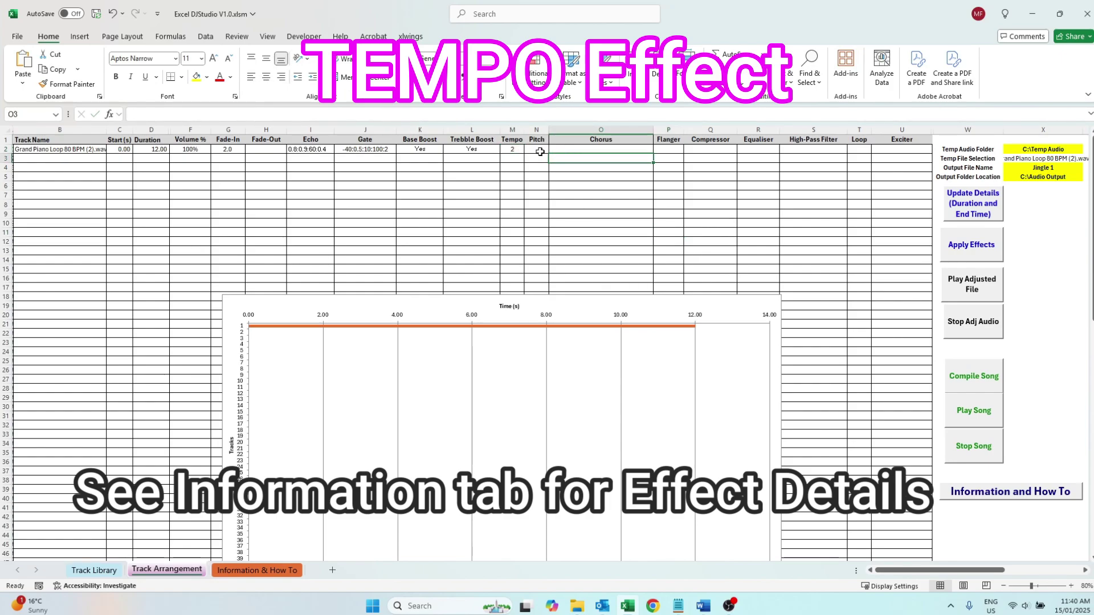
pyautogui.click(991, 246)
pyautogui.click(987, 280)
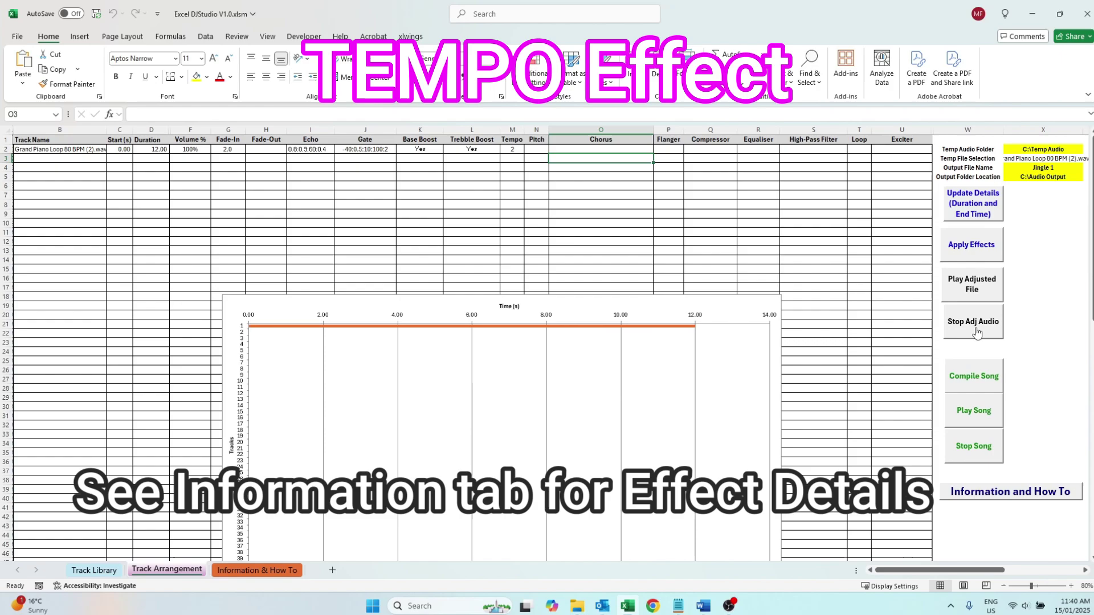
# Enter pitch 1.5 plus a further 1.3 value, then preview and stop the adjusted audio.
pyautogui.click(540, 149)
pyautogui.write('1.5')
pyautogui.press('Left')
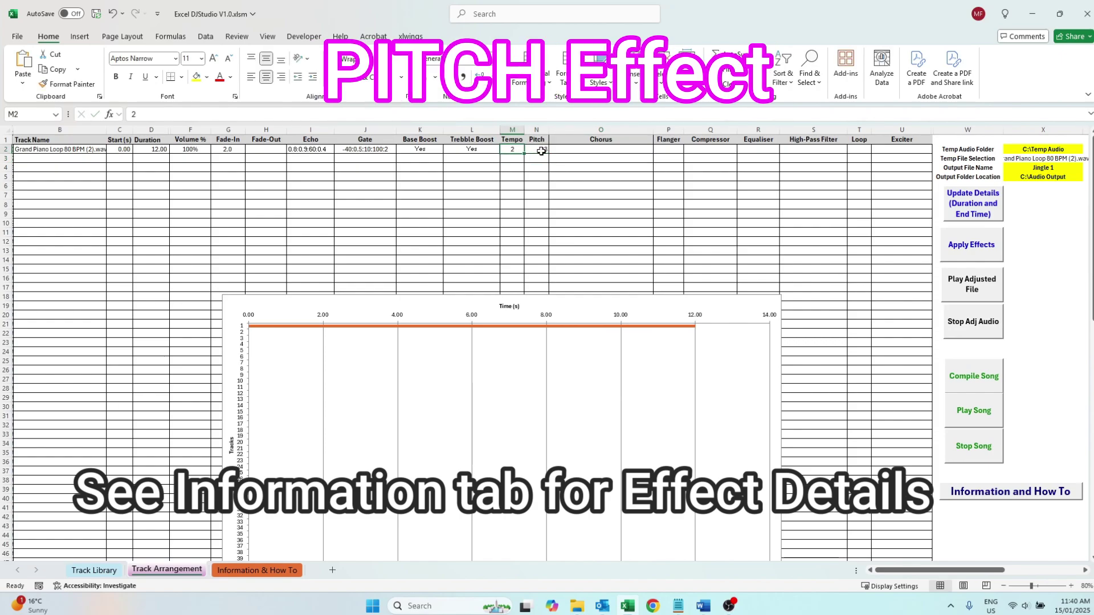
pyautogui.write('1.3')
pyautogui.press('Return')
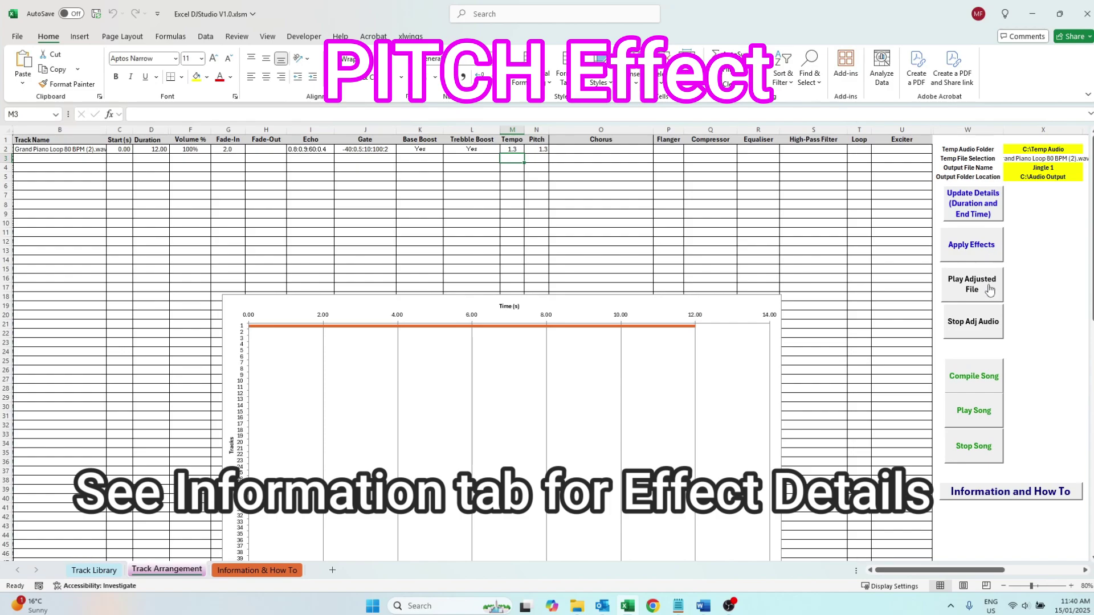
pyautogui.click(990, 289)
pyautogui.click(981, 337)
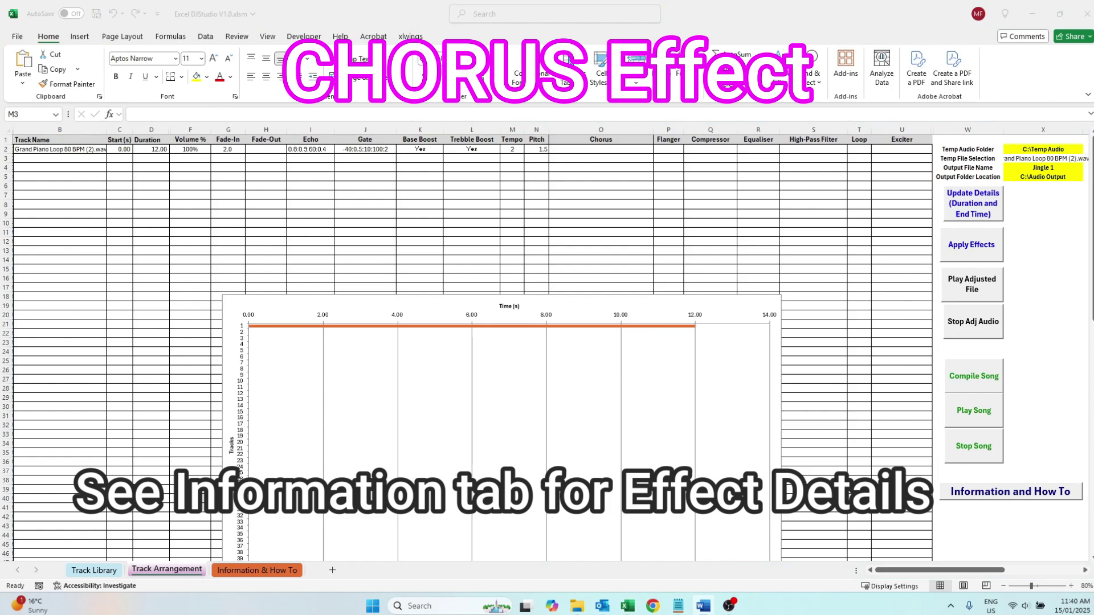
# Paste the chorus parameters into O2, apply and preview the chorus.
pyautogui.click(601, 149)
pyautogui.rightClick(600, 151)
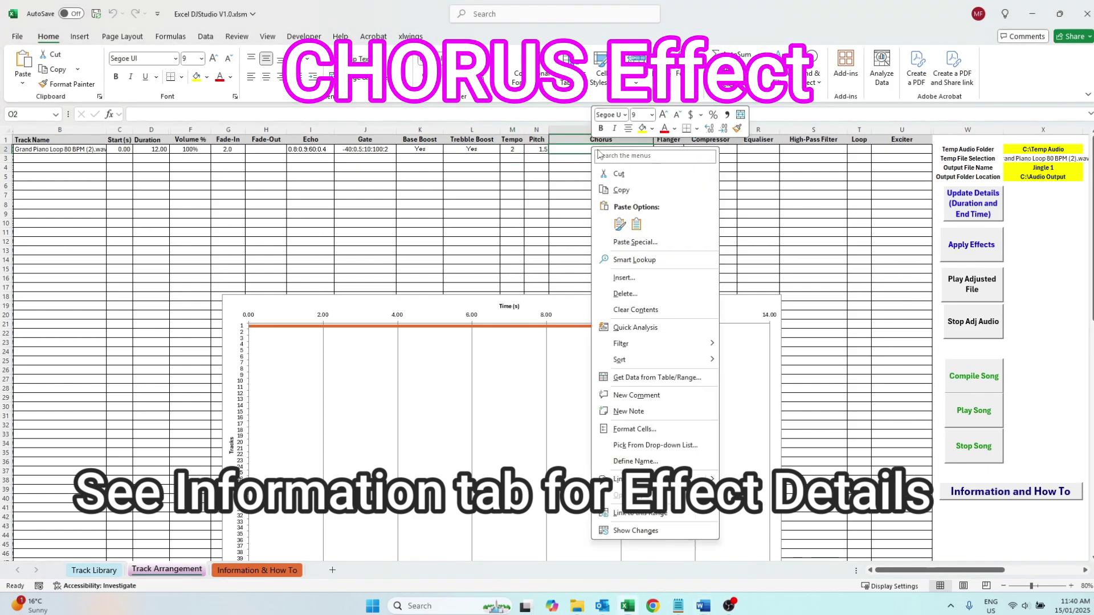
pyautogui.click(637, 226)
pyautogui.click(731, 212)
pyautogui.click(972, 245)
pyautogui.click(972, 284)
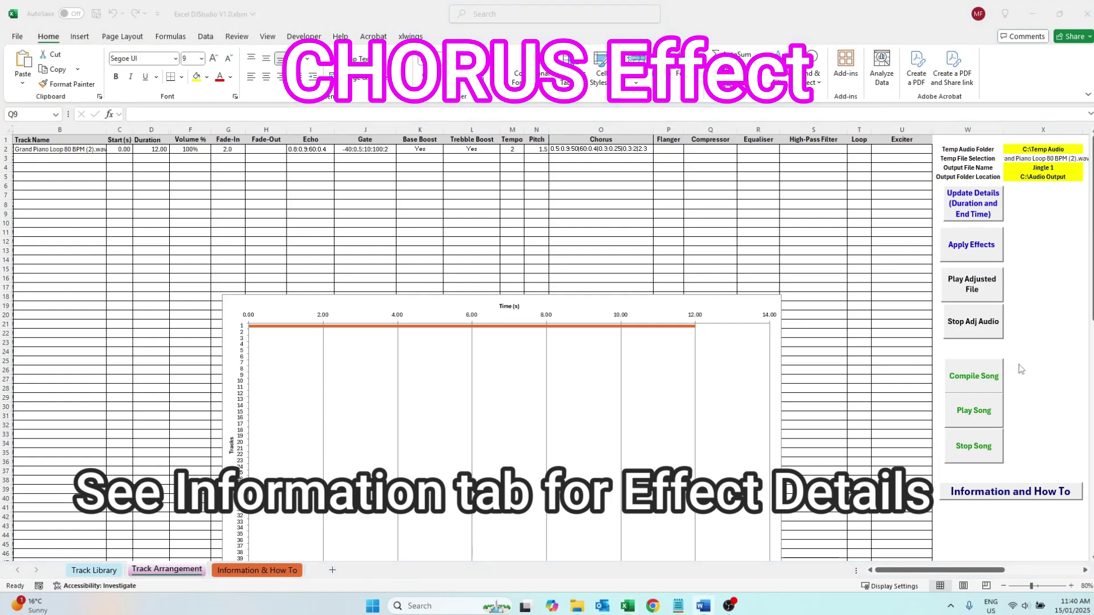
pyautogui.click(973, 322)
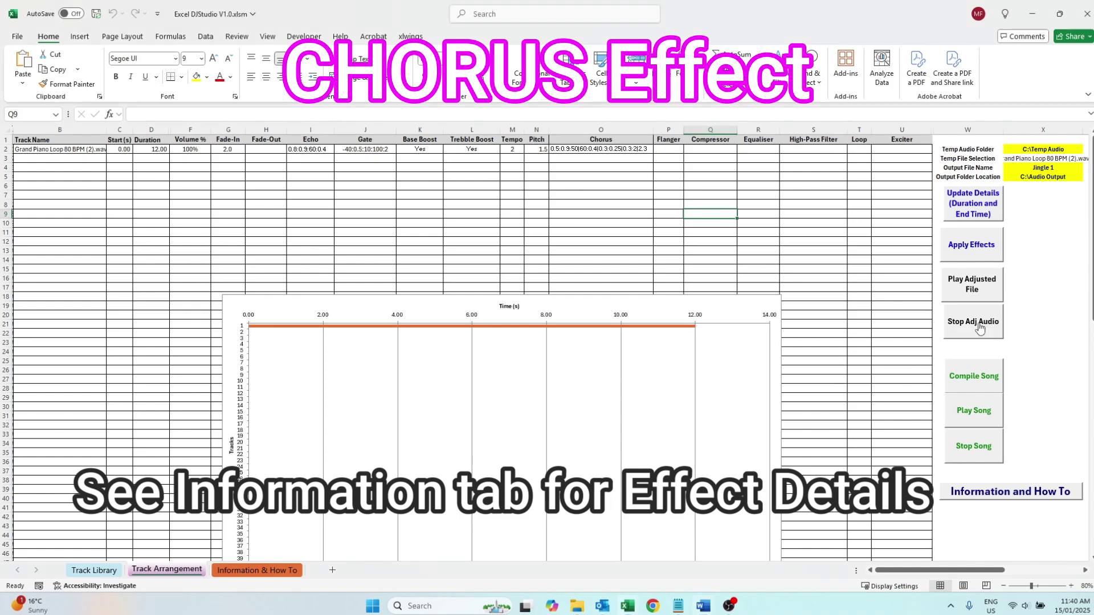
# Set the Flanger to Dramatic, apply it and play the track.
pyautogui.click(671, 151)
pyautogui.click(688, 150)
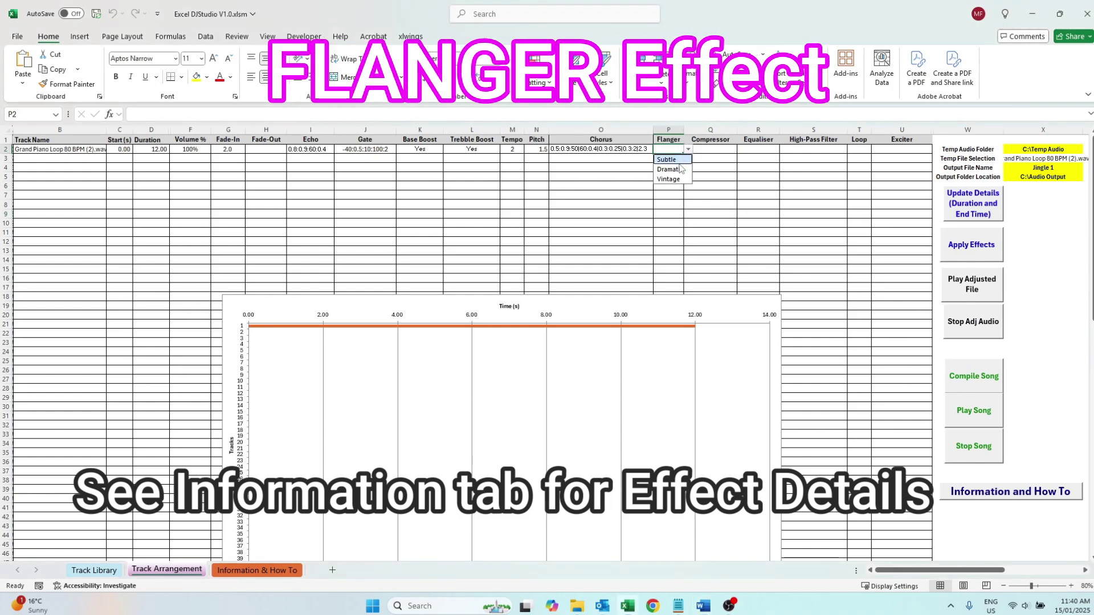
pyautogui.click(667, 177)
pyautogui.click(963, 244)
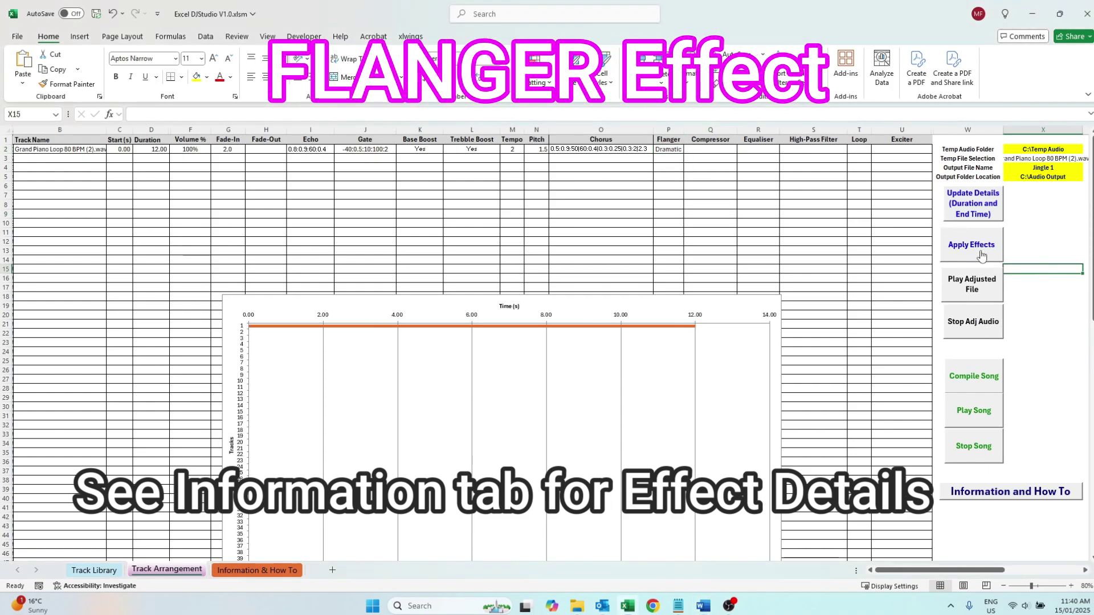
pyautogui.click(979, 285)
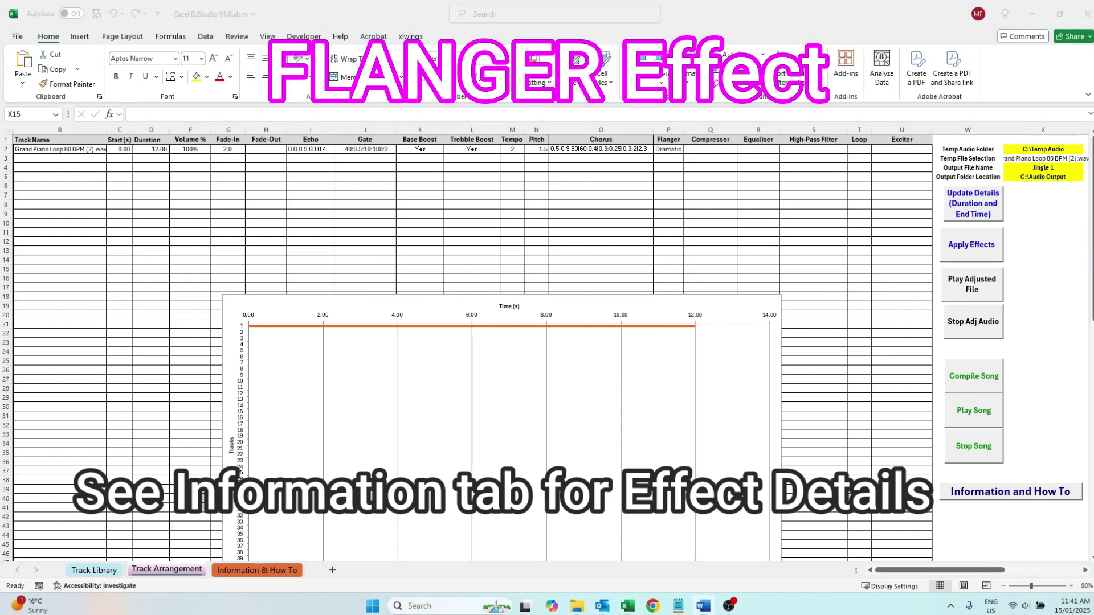
# Lower pitch to 1.2 and paste compressor -30:8:1:100:10 into Q2, then preview.
pyautogui.click(968, 333)
pyautogui.click(539, 149)
pyautogui.write('1.2')
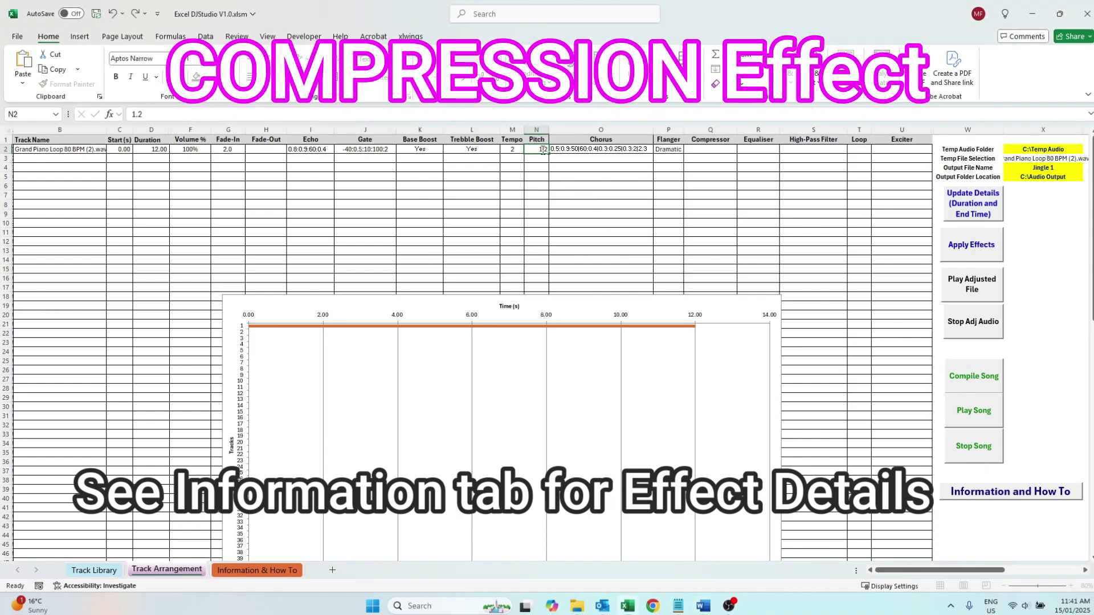
pyautogui.rightClick(719, 150)
pyautogui.click(740, 226)
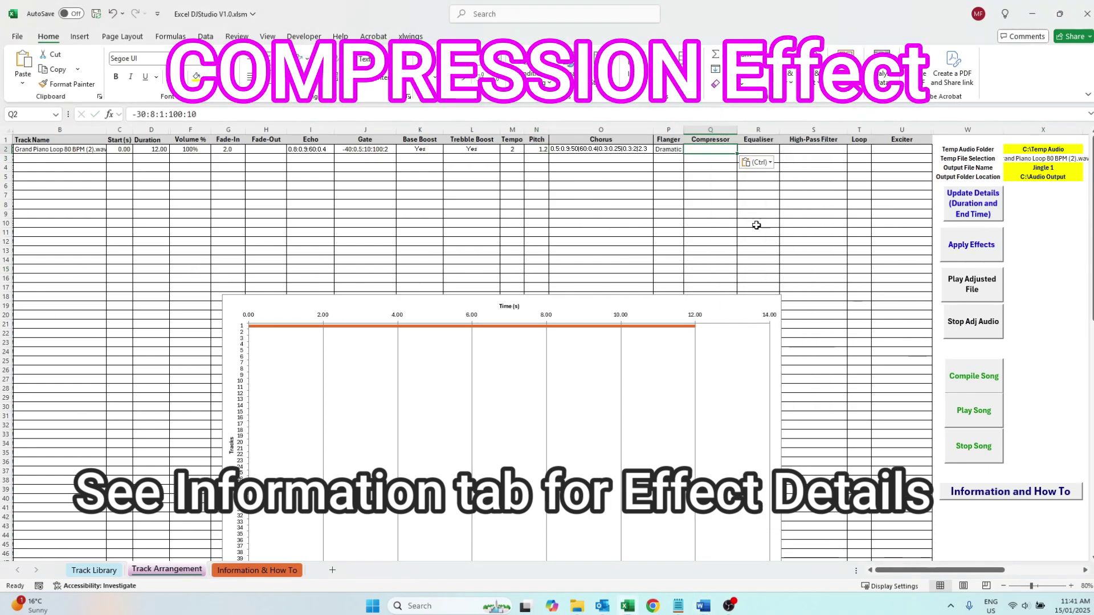
pyautogui.click(990, 291)
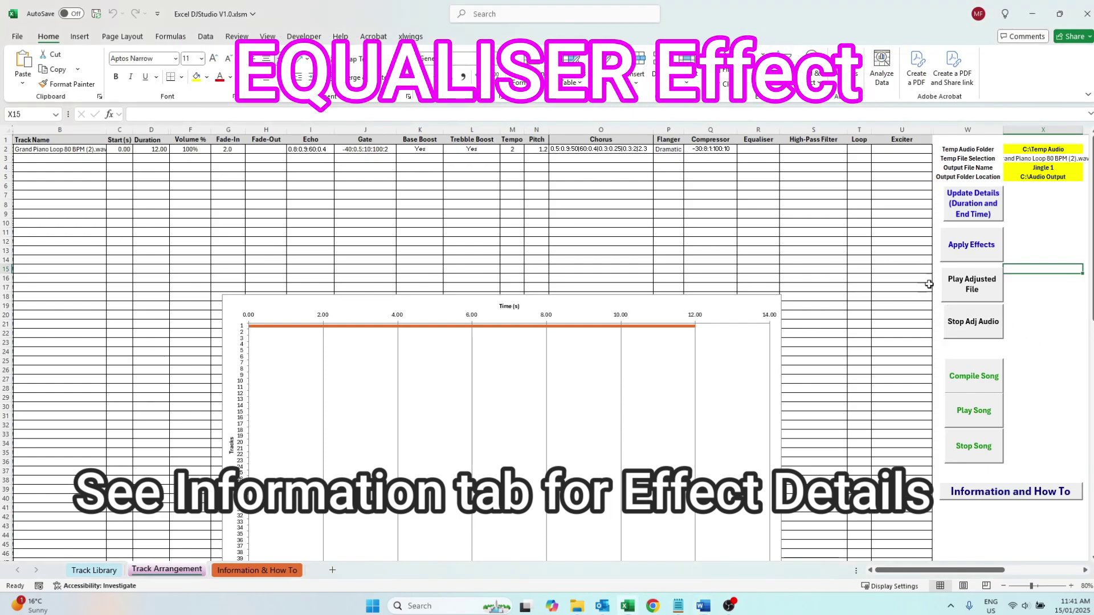
# Paste equaliser 100:q:1.5:5 into R2, apply and play the track.
pyautogui.rightClick(749, 149)
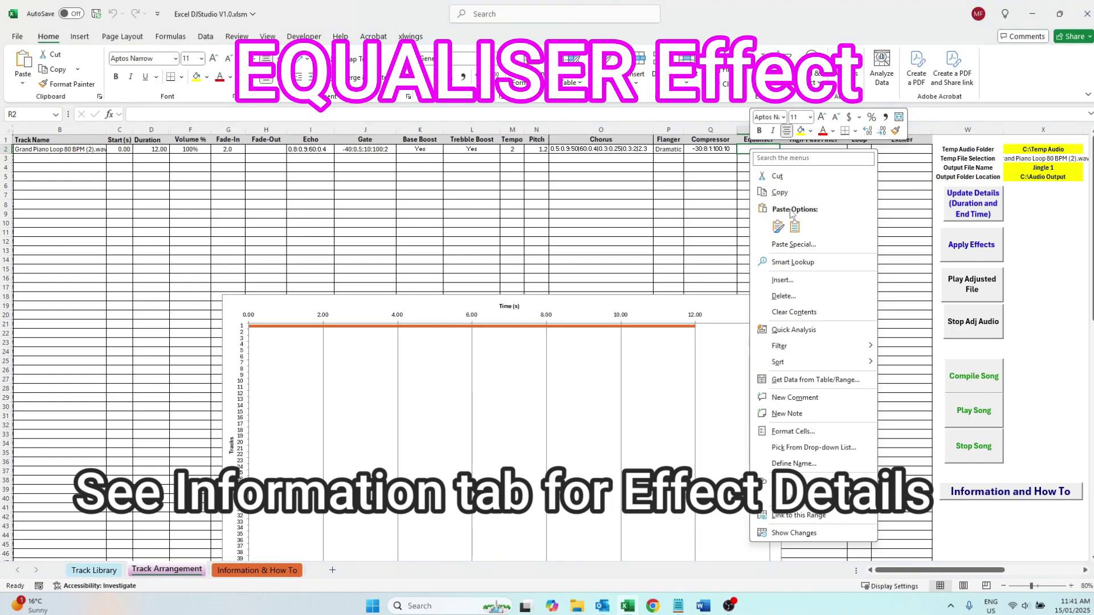
pyautogui.click(794, 227)
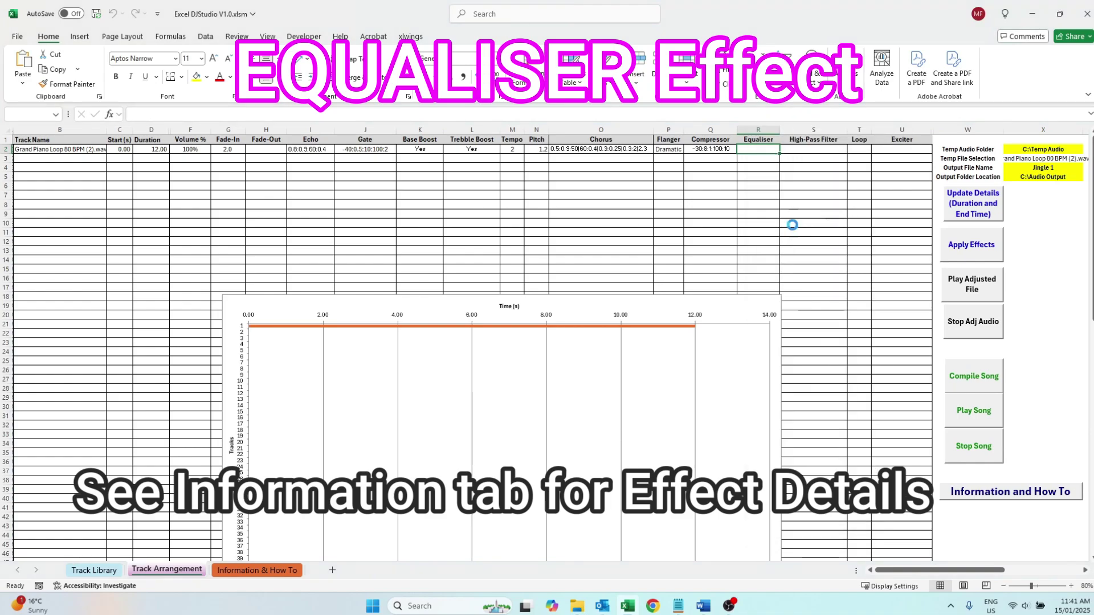
pyautogui.click(1026, 244)
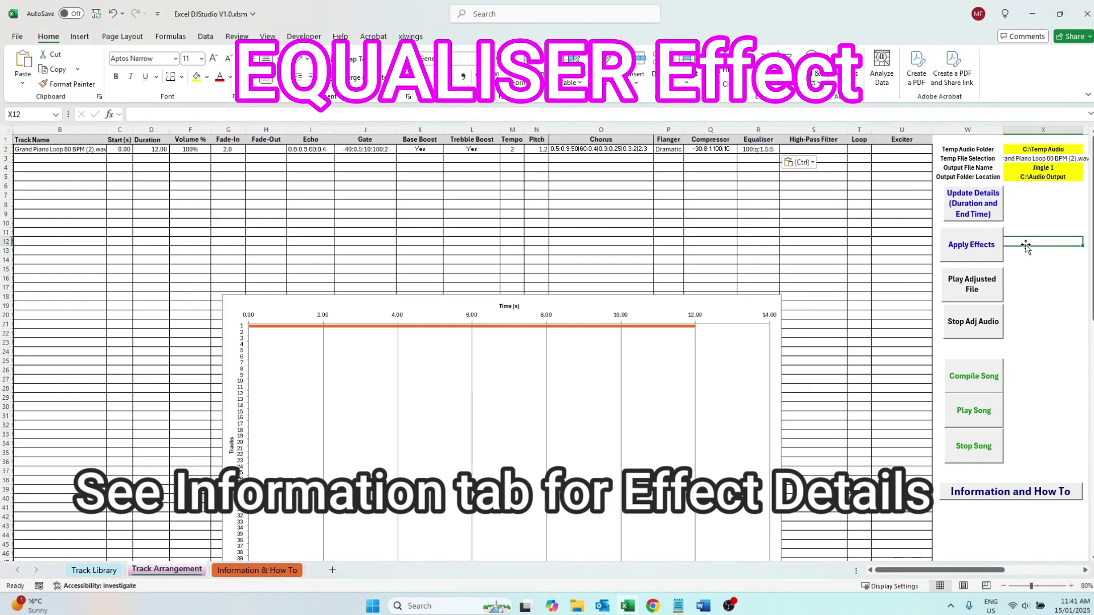
pyautogui.click(963, 249)
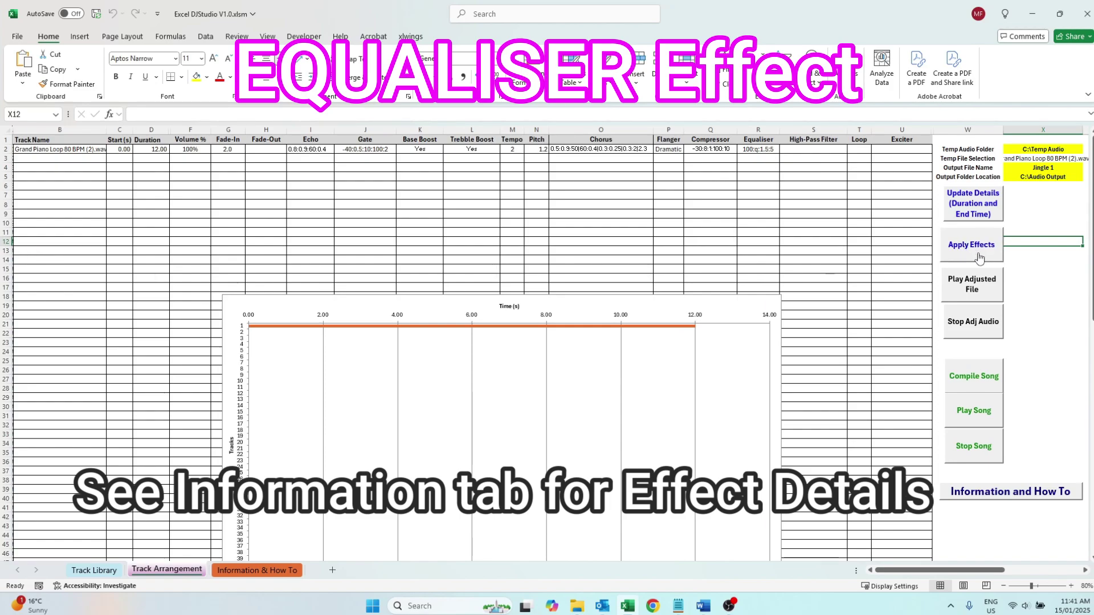
pyautogui.click(995, 294)
# Paste the high-pass filter value 80:q:1 into S2 and preview it.
pyautogui.rightClick(815, 150)
pyautogui.click(854, 227)
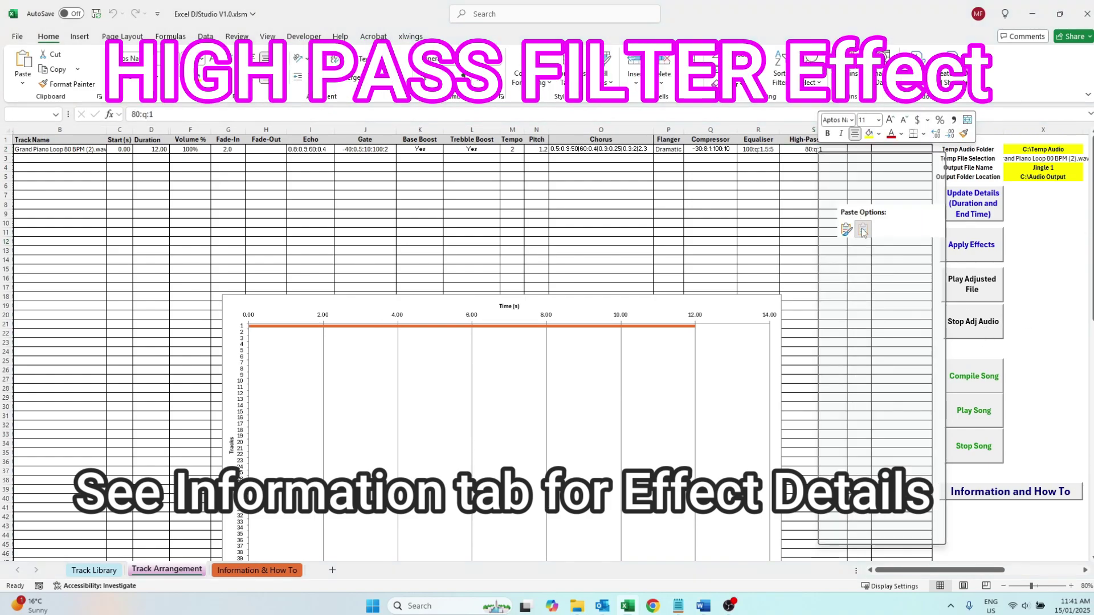
pyautogui.click(1035, 278)
pyautogui.click(994, 279)
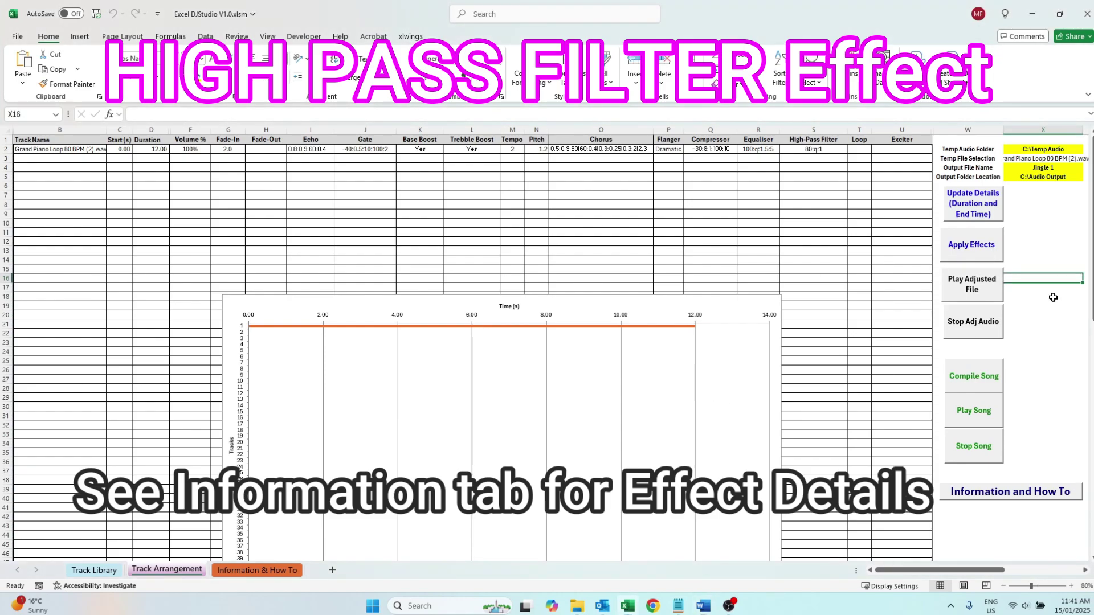
pyautogui.click(973, 336)
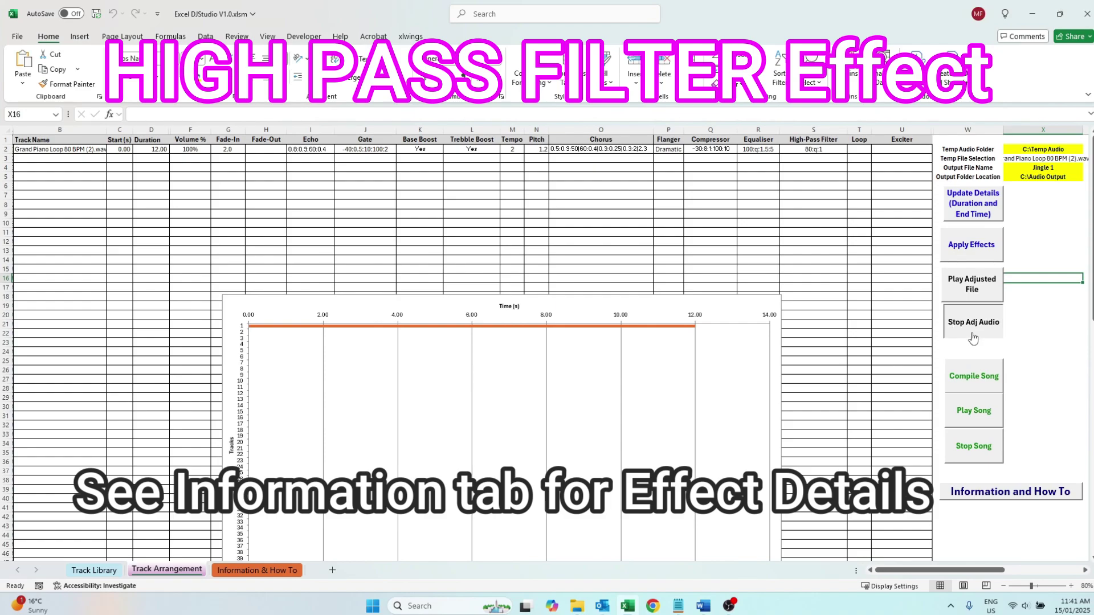
# Set the loop count to 3, apply it and play the track.
pyautogui.click(867, 150)
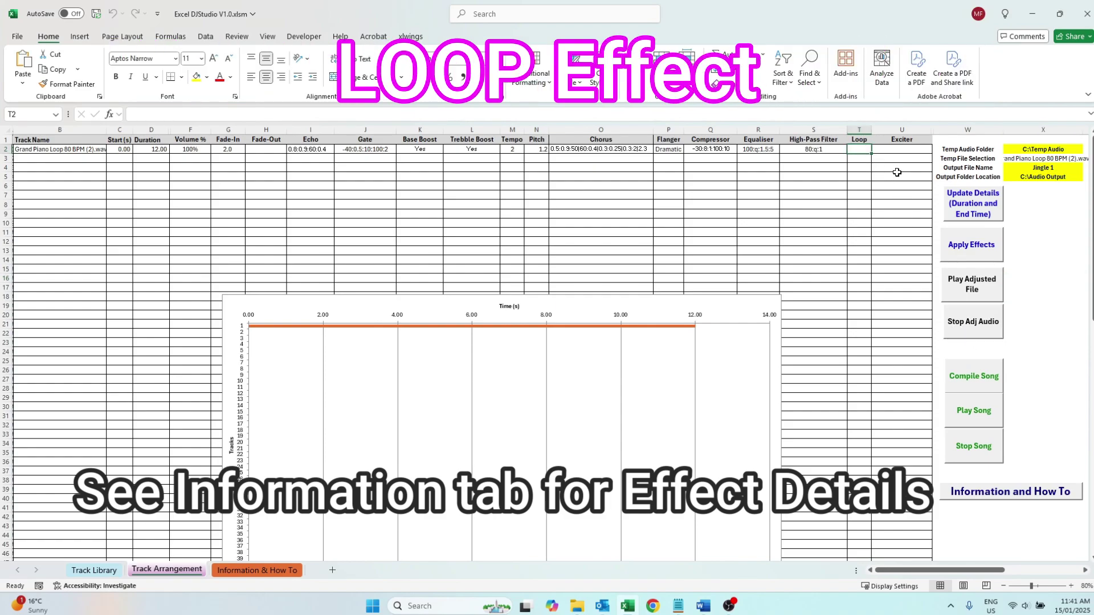
pyautogui.write('3')
pyautogui.click(1018, 215)
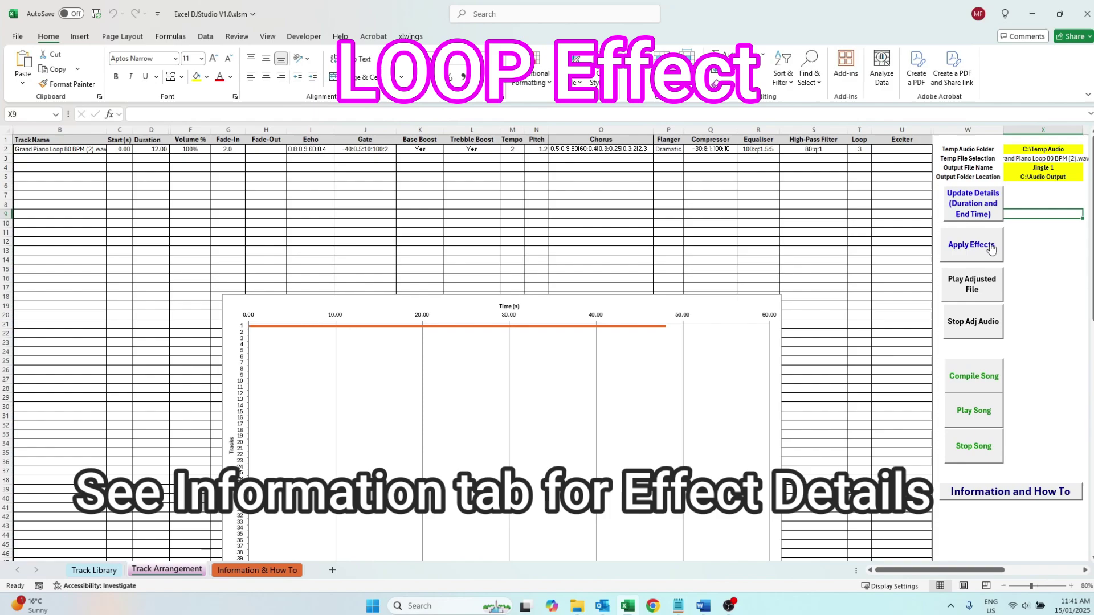
pyautogui.click(991, 250)
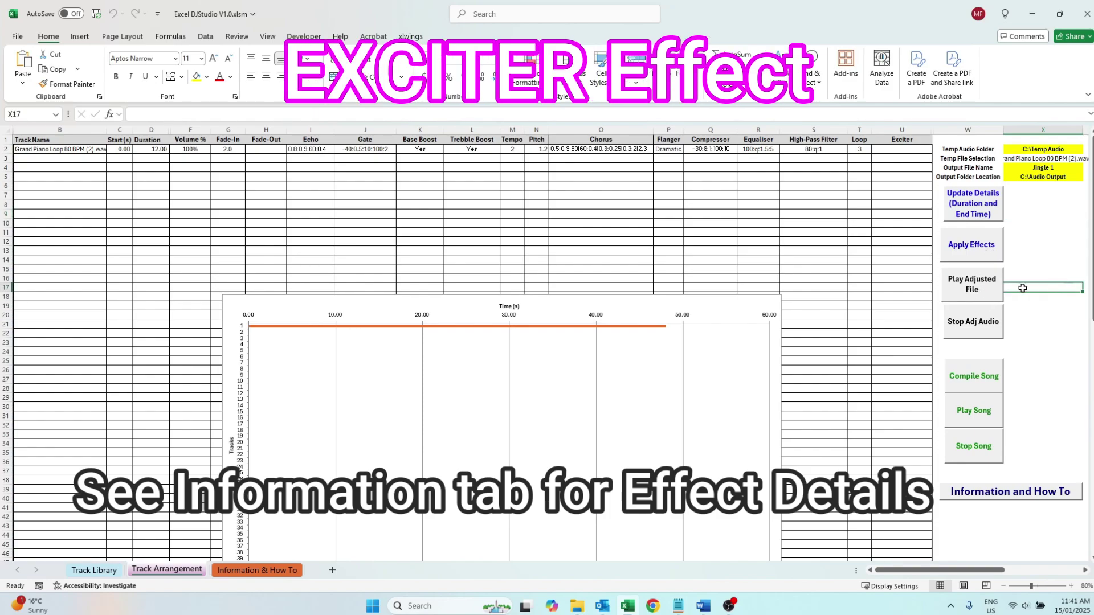
pyautogui.click(981, 290)
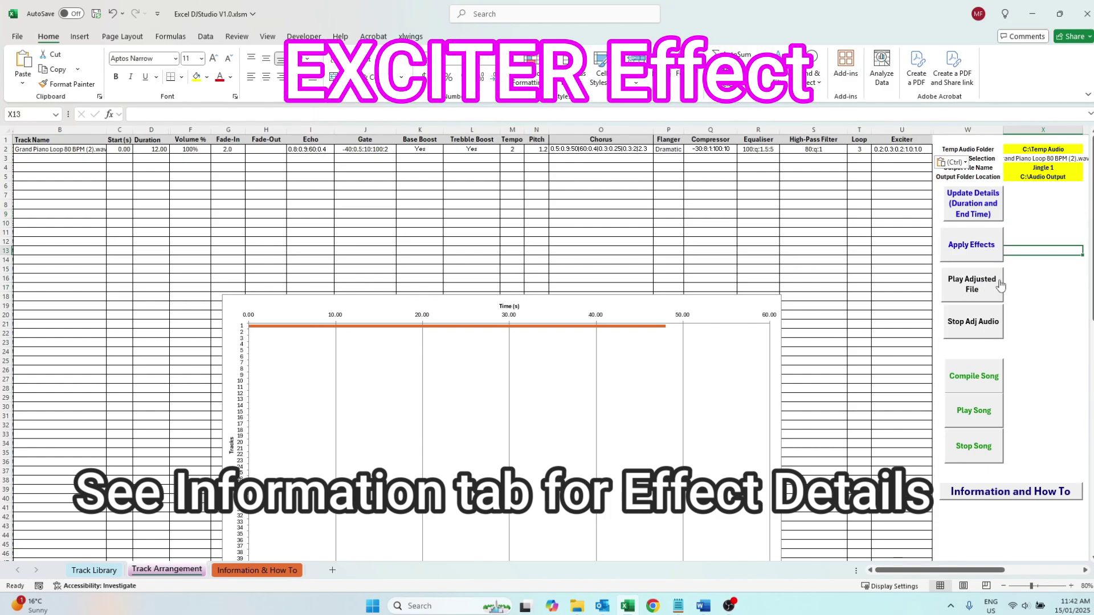
# Re-apply all the piano track's effects, audition the adjusted file, then stop it.
pyautogui.click(991, 251)
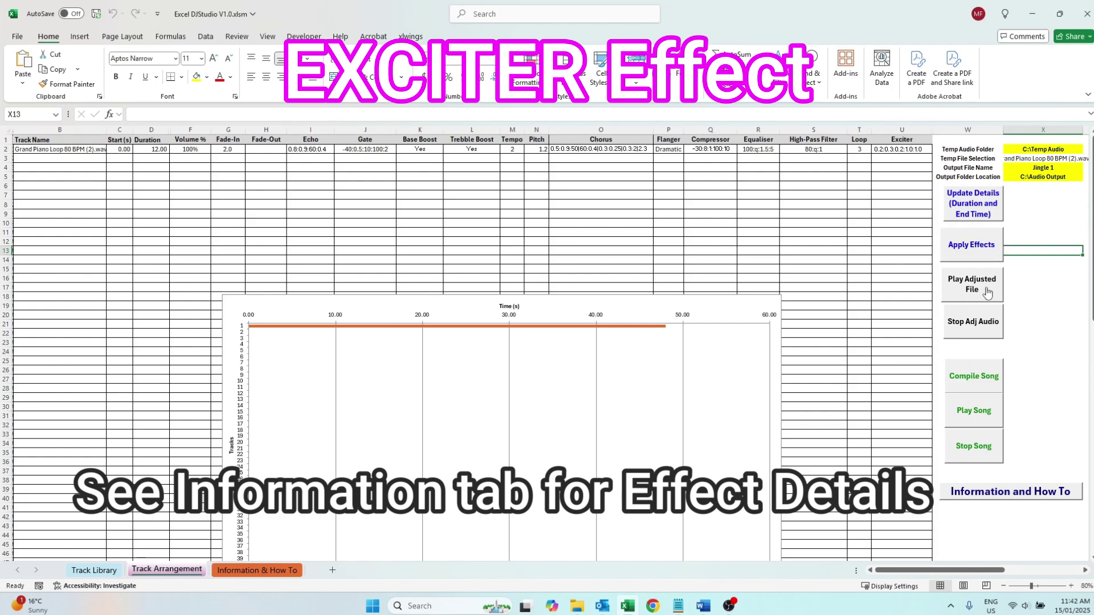
pyautogui.click(987, 292)
pyautogui.click(1046, 296)
pyautogui.click(968, 253)
pyautogui.click(1044, 258)
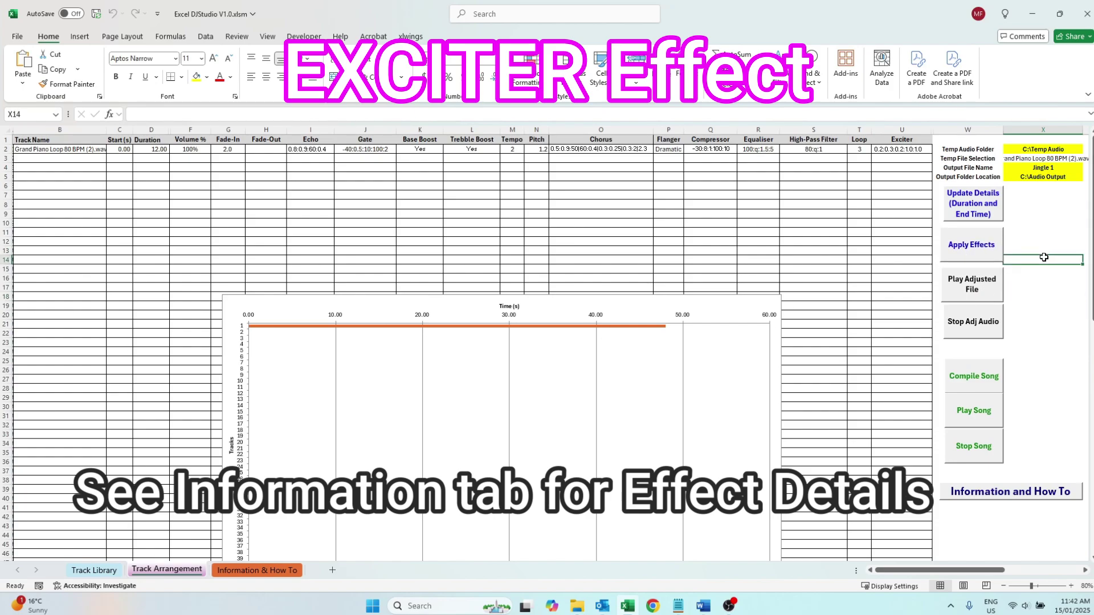
pyautogui.click(981, 291)
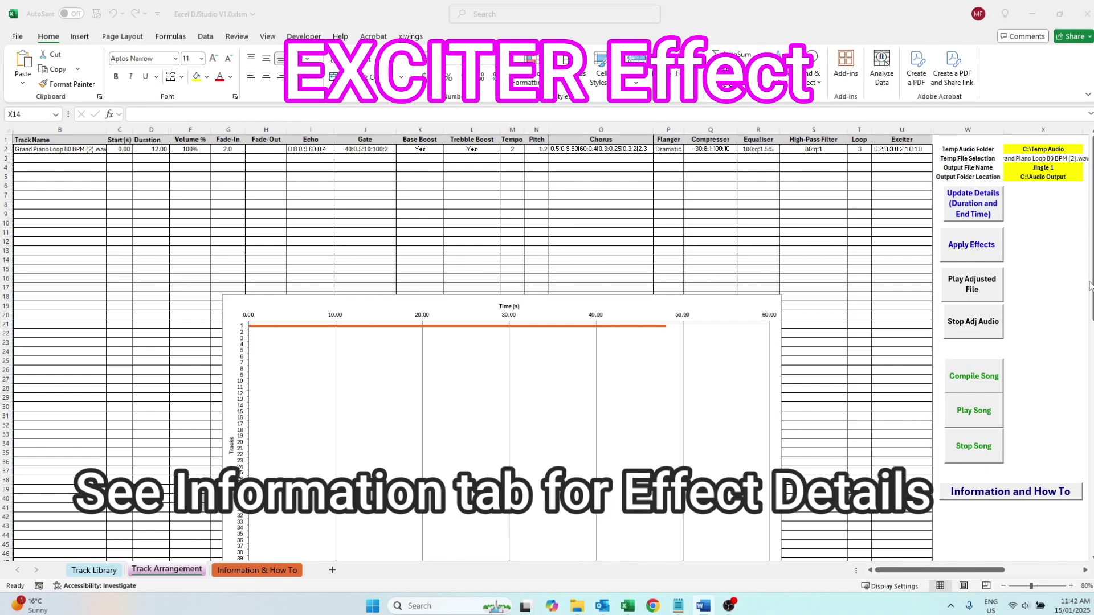
pyautogui.click(1060, 296)
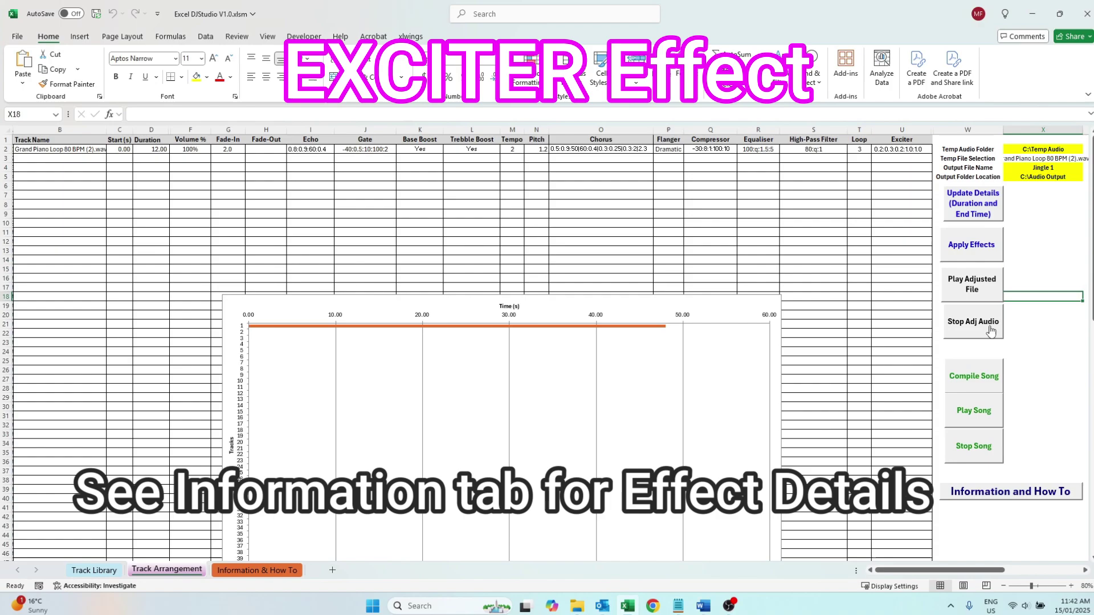
pyautogui.click(992, 331)
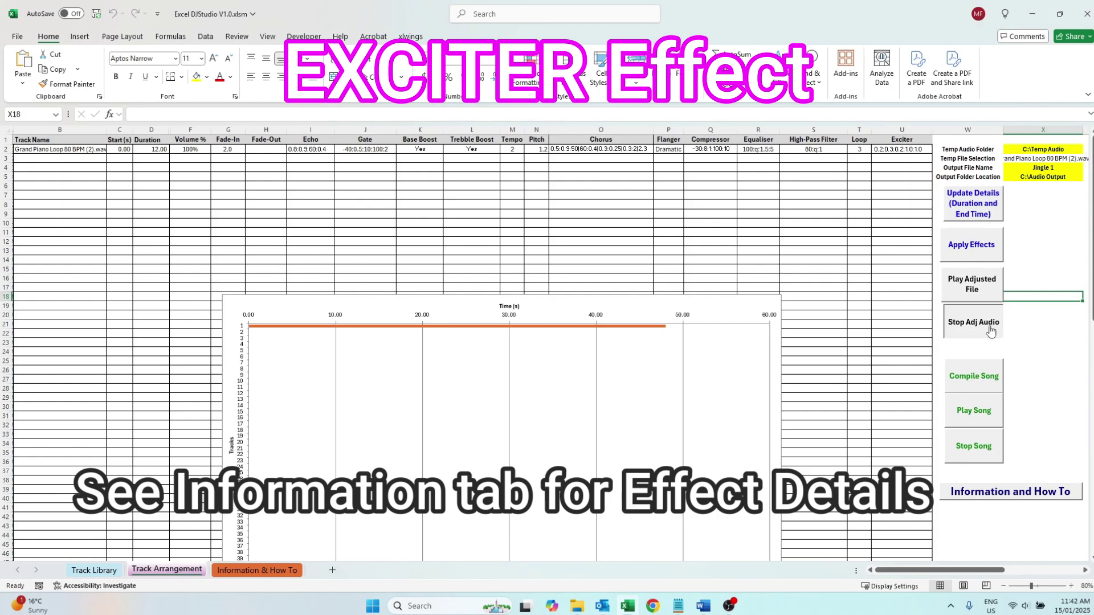
# Open the Information & How To sheet and scroll through the effect explanations.
pyautogui.click(1010, 491)
pyautogui.scroll(-10, 408, 360)
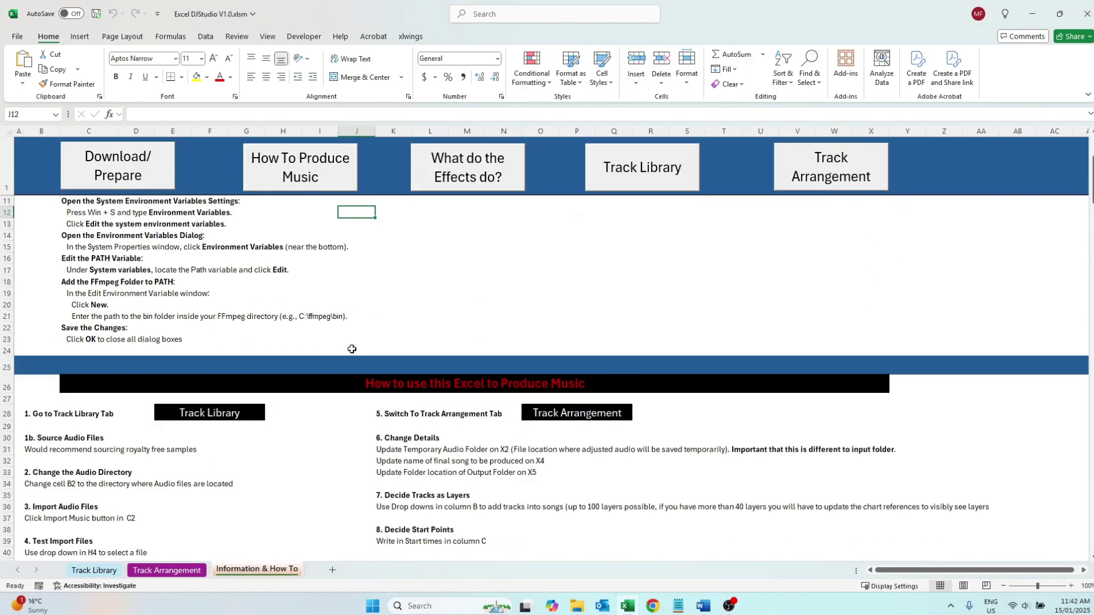
pyautogui.scroll(1, 408, 360)
pyautogui.click(639, 415)
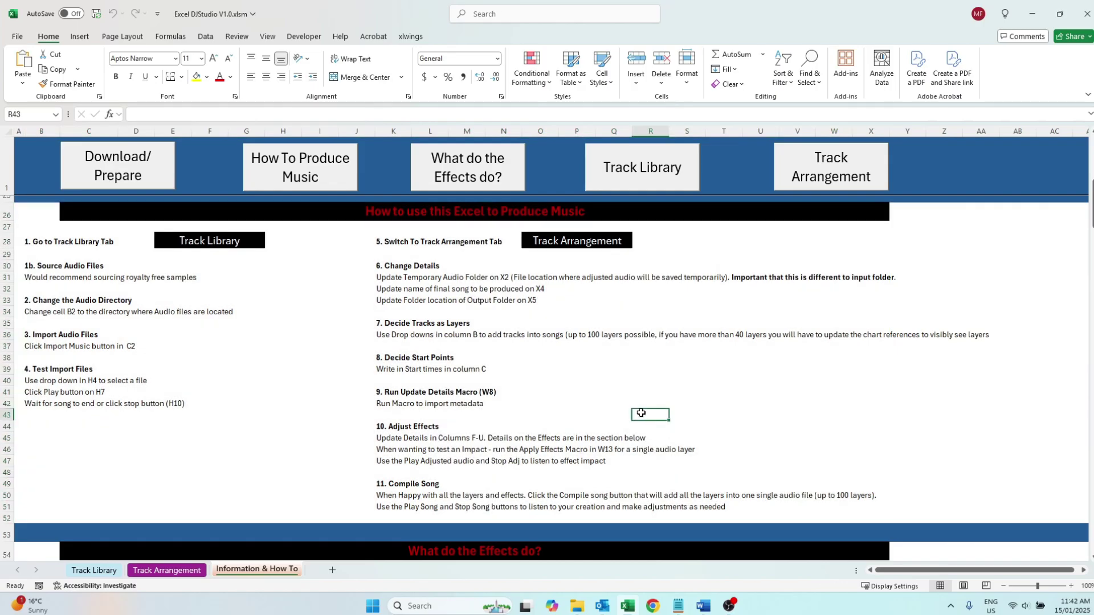
pyautogui.scroll(-7, 638, 411)
pyautogui.scroll(-15, 638, 411)
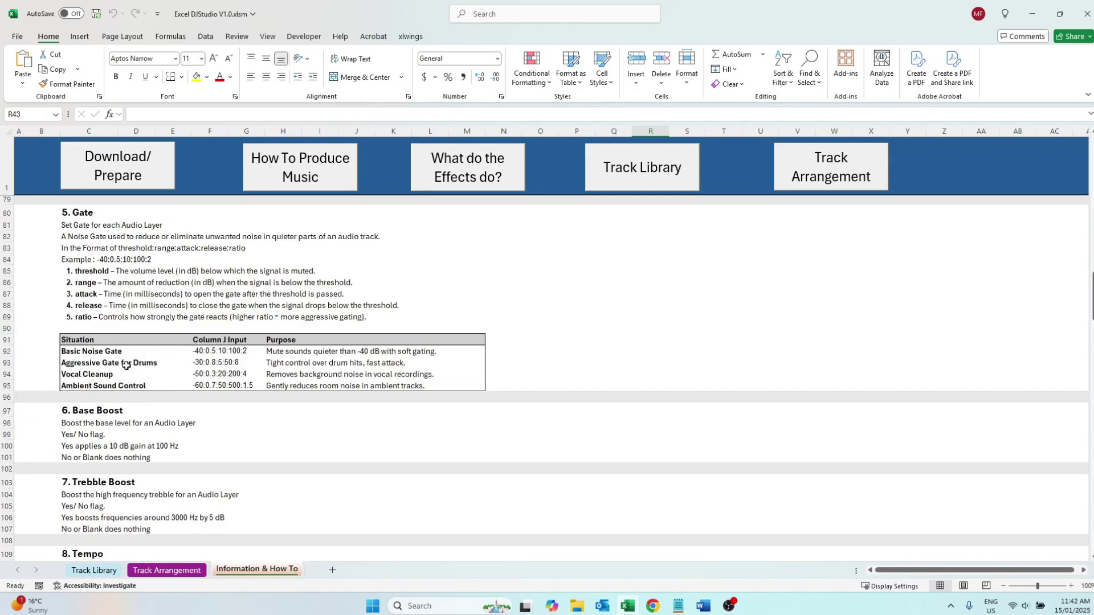
pyautogui.scroll(-20, 65, 354)
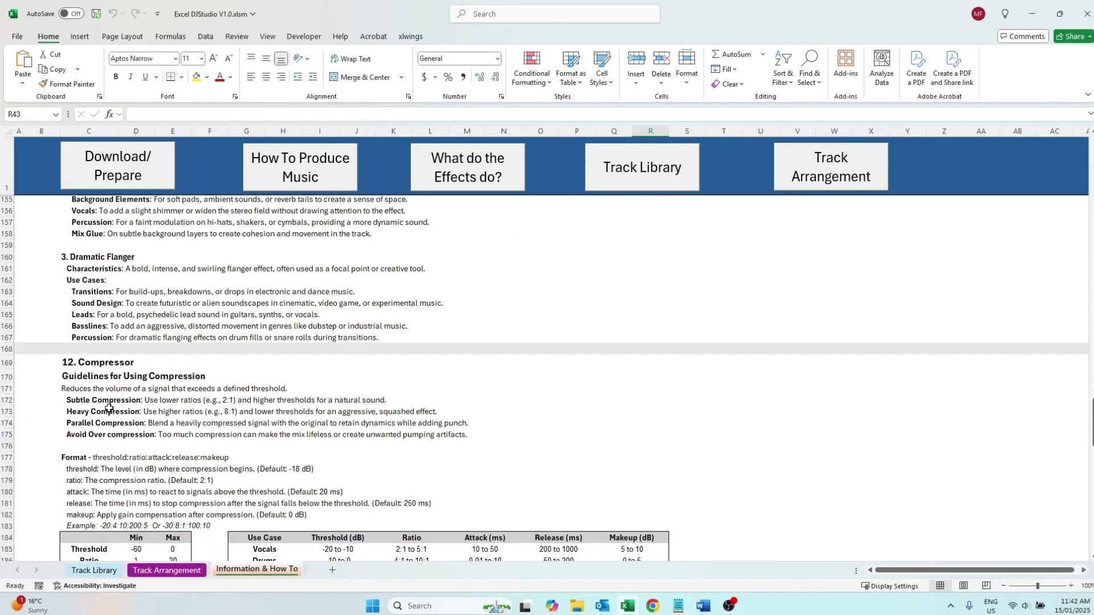
pyautogui.scroll(-5, 164, 341)
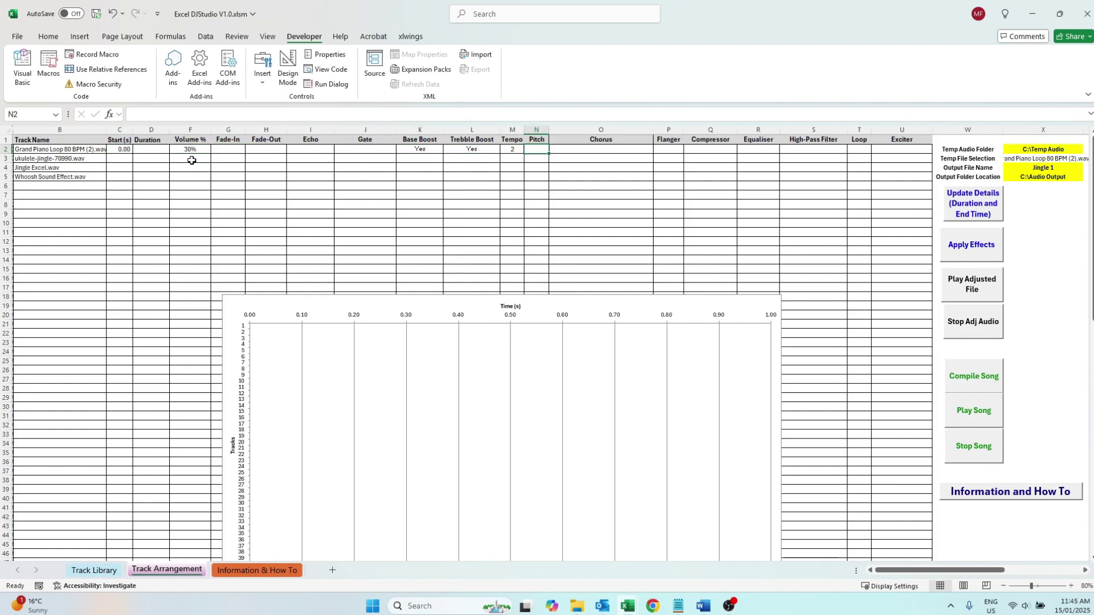
# Give the ukulele track start 0.10, volume 50%, fade-out 30, boost Yes, tempo 0.8, pitch 1.3.
pyautogui.rightClick(565, 149)
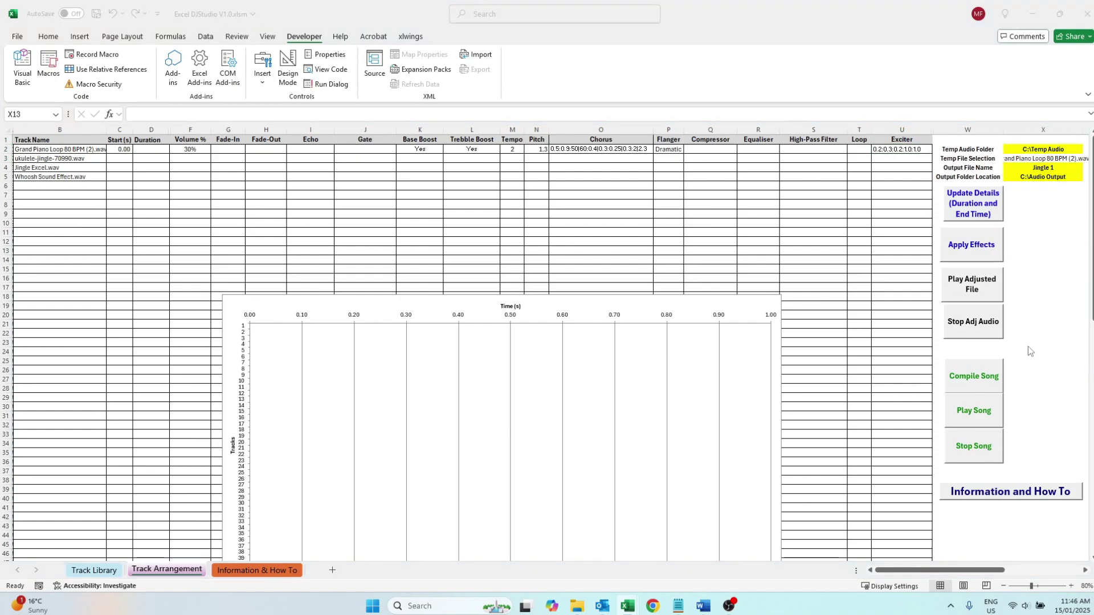
pyautogui.click(118, 162)
pyautogui.write('0.1')
pyautogui.press('Tab')
pyautogui.press('Tab')
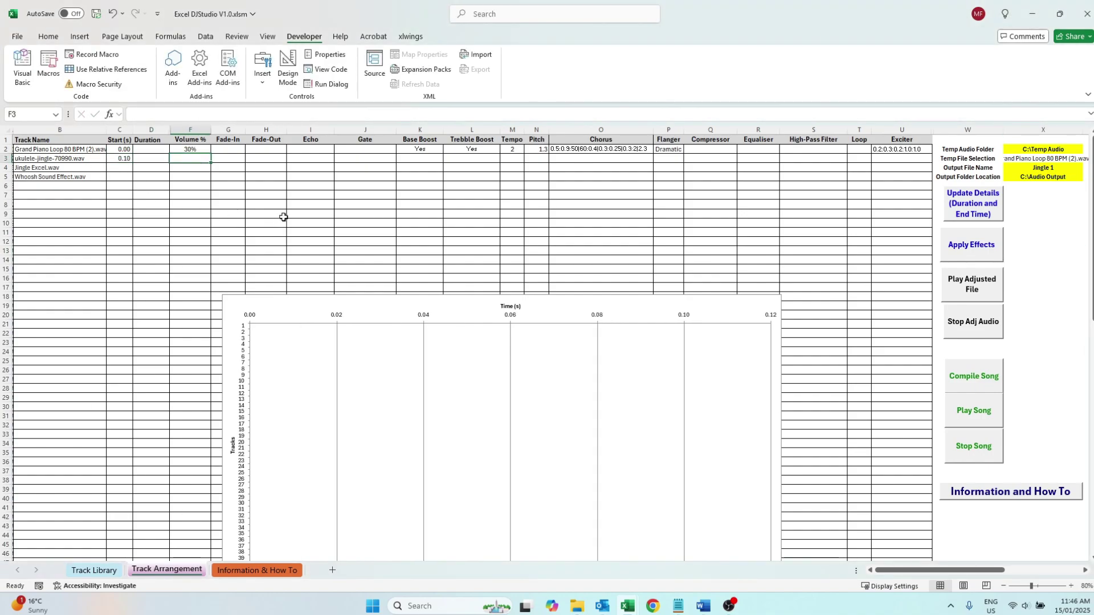
pyautogui.write('50')
pyautogui.press('Tab')
pyautogui.press('Tab')
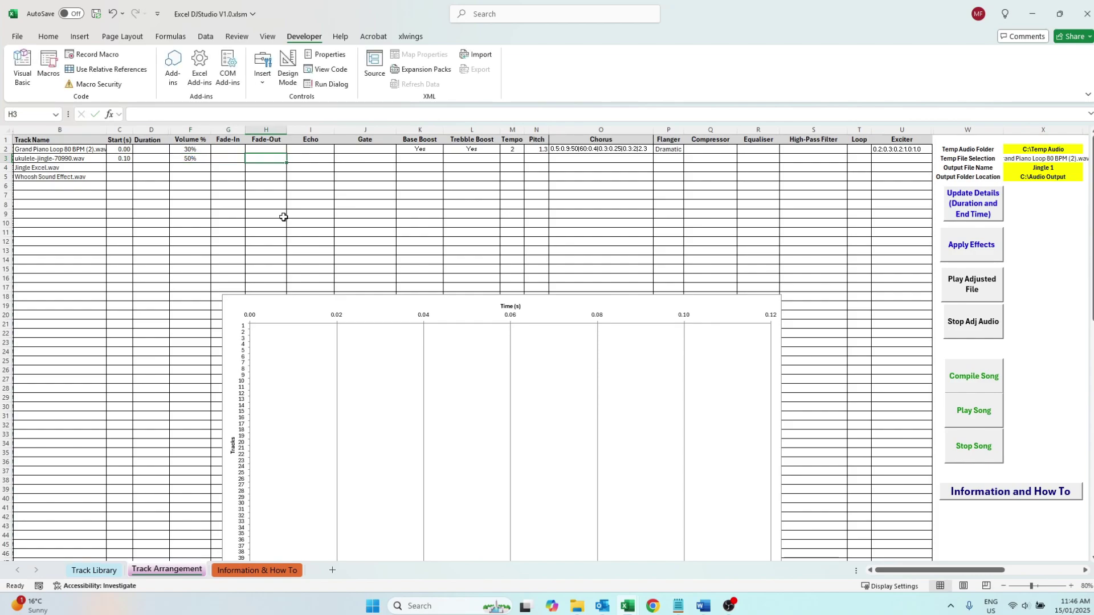
pyautogui.write('30')
pyautogui.press('Tab')
pyautogui.press('Tab')
pyautogui.press('Tab')
pyautogui.write('Yes')
pyautogui.press('Tab')
pyautogui.write('Yes')
pyautogui.press('Tab')
pyautogui.write('0.8')
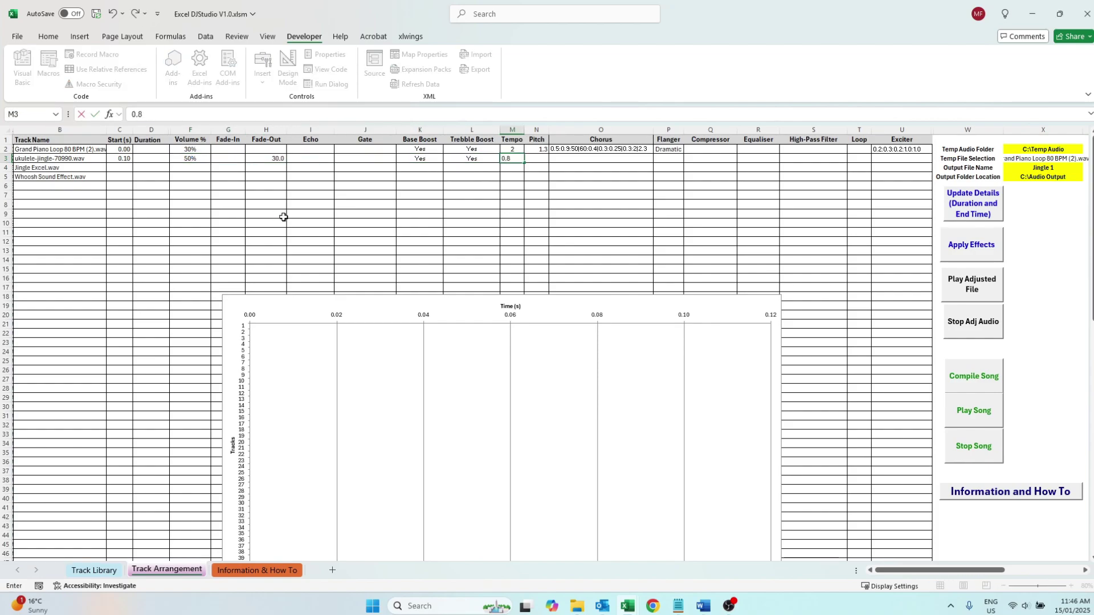
pyautogui.press('Tab')
pyautogui.write('1.3')
pyautogui.press('Tab')
pyautogui.press('Tab')
# Choose the Vintage flanger for the ukulele and fill in all track durations.
pyautogui.hotkey('alt', 'Down')
pyautogui.press('Down')
pyautogui.press('Return')
pyautogui.click(972, 203)
pyautogui.click(1039, 274)
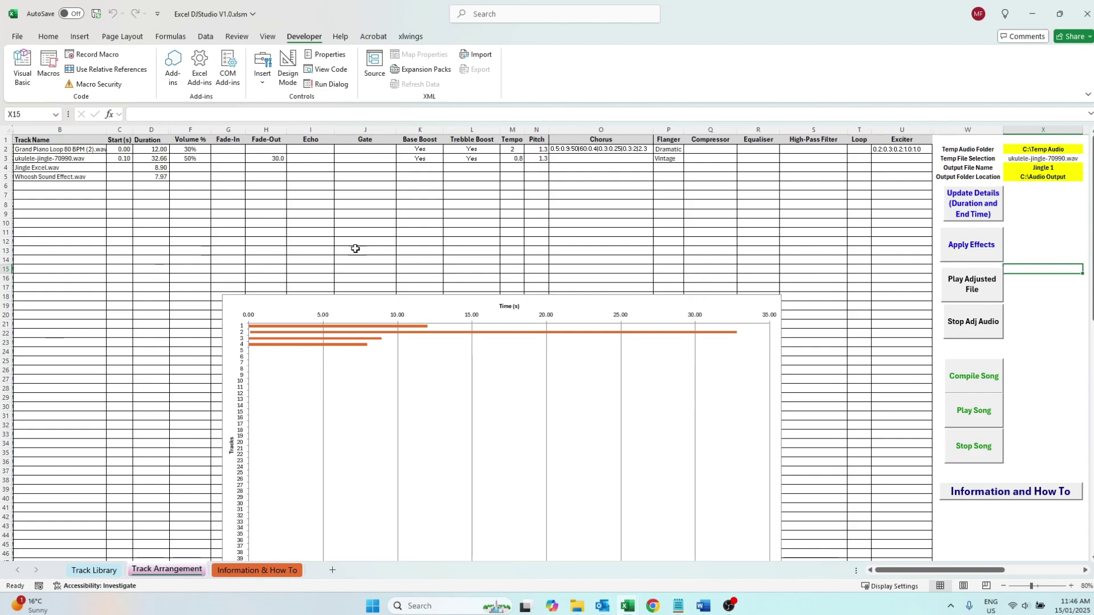
# Finish the jingle and whoosh track settings, choosing Whoosh Sound Effect.wav in X3.
pyautogui.click(973, 334)
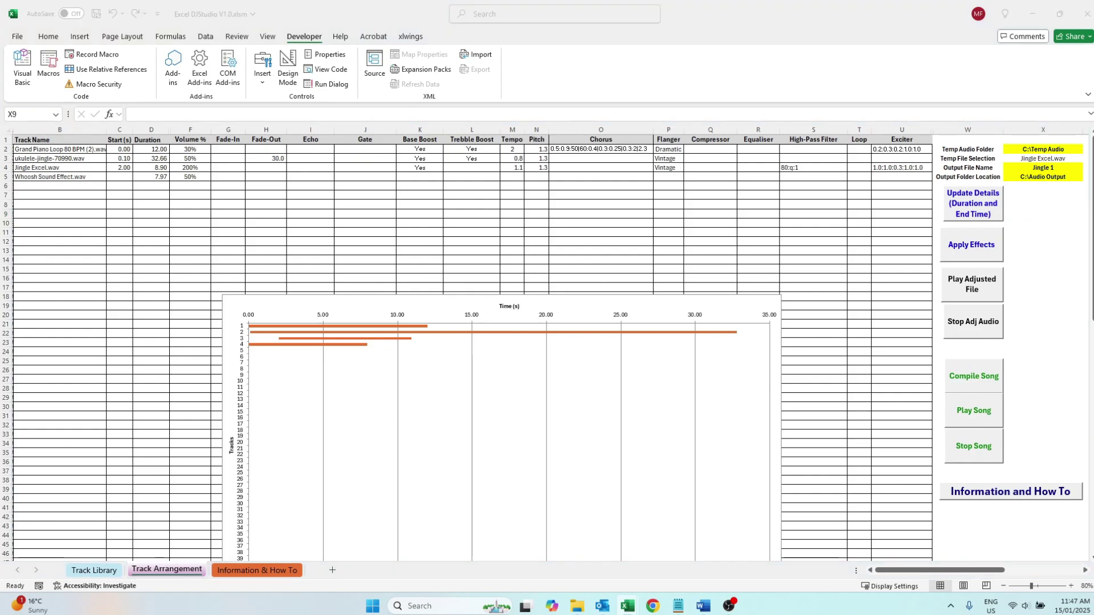
pyautogui.click(118, 177)
pyautogui.click(1043, 221)
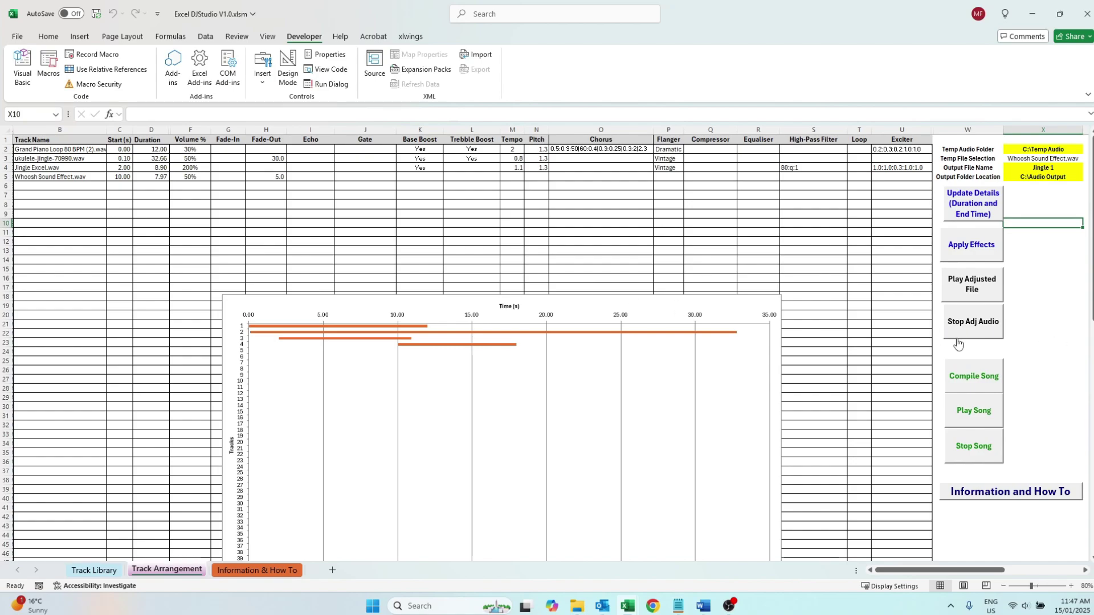
# Compile the four layers into one song, confirm the export message, and stop its playback.
pyautogui.click(964, 371)
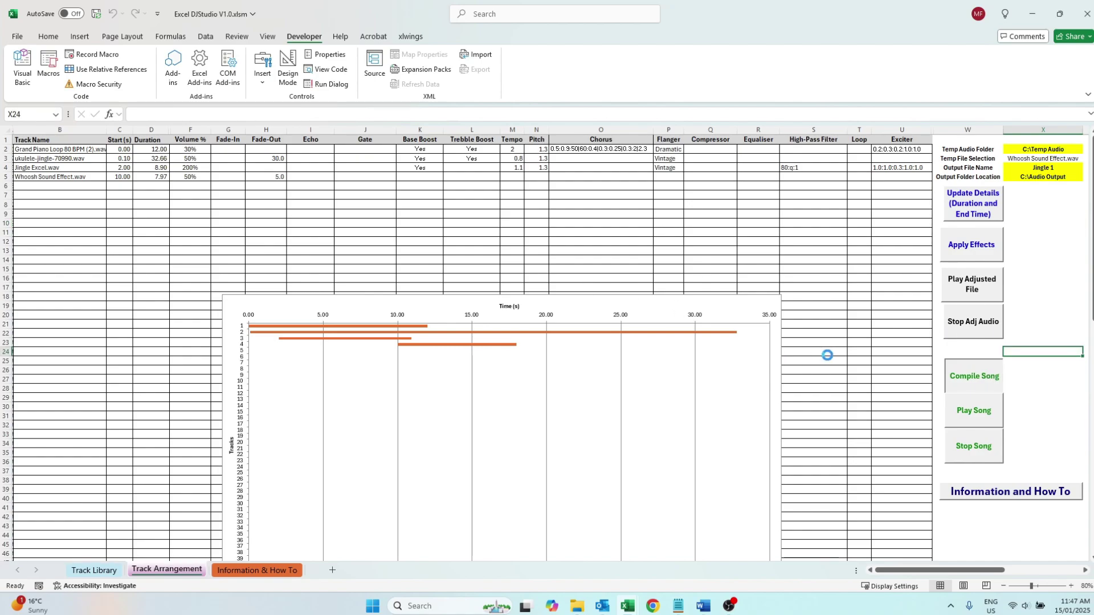
pyautogui.press('Return')
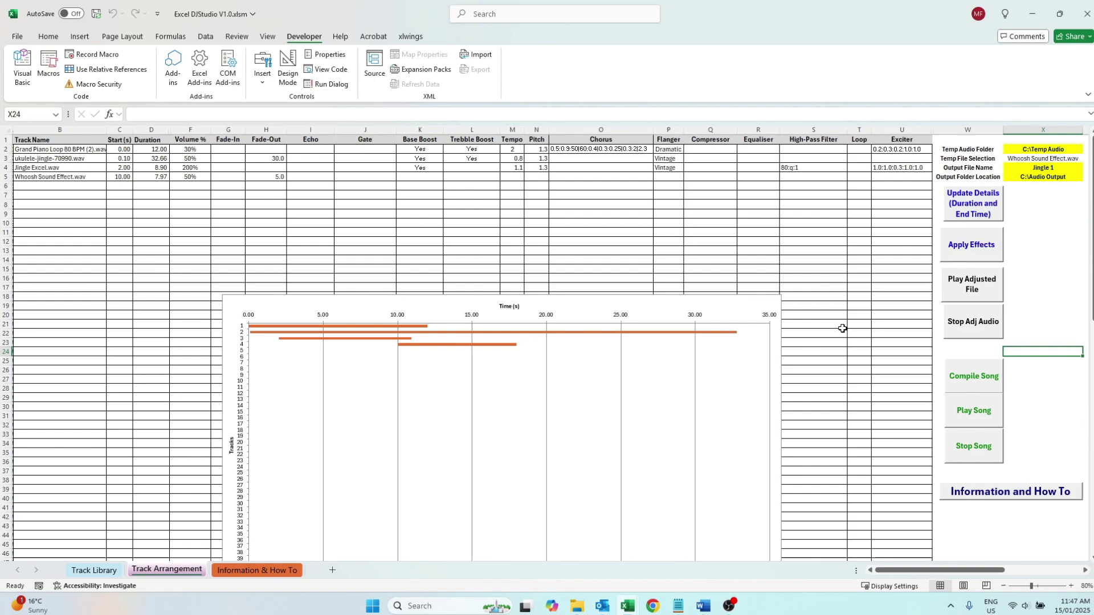
pyautogui.click(973, 447)
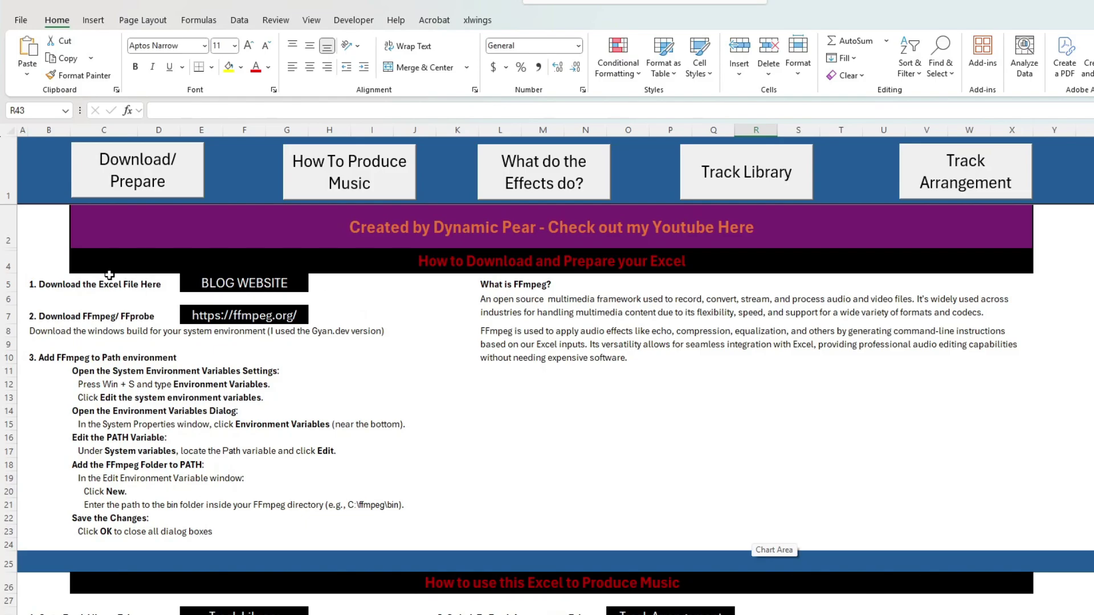
# Select A4:X24 covering the FFmpeg download and PATH setup instructions.
pyautogui.moveTo(23, 260); pyautogui.dragTo(812, 540)
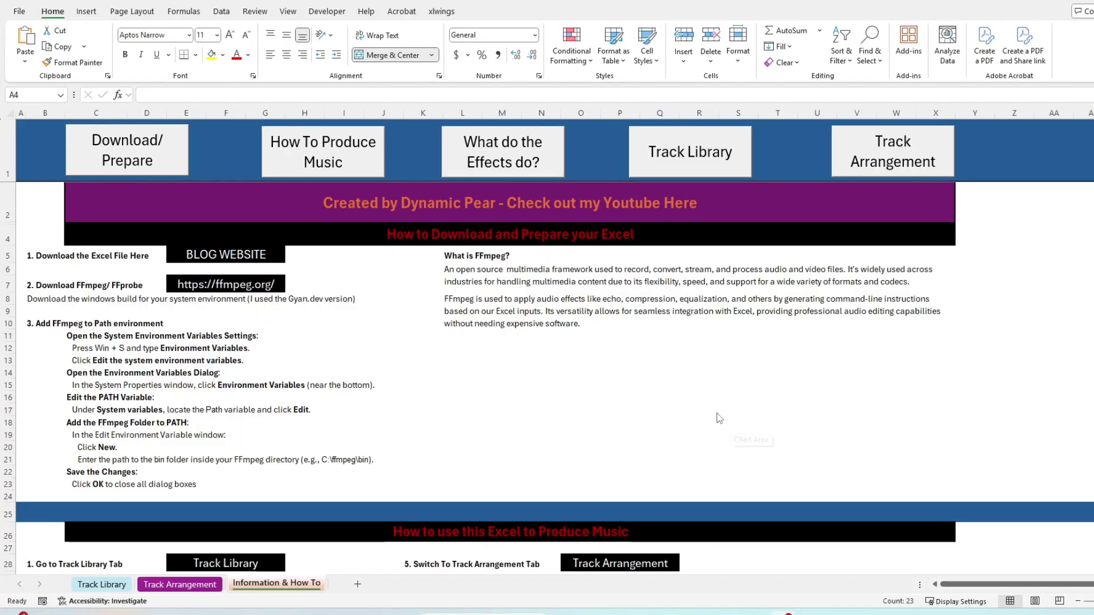
# Open the Visual Basic editor and browse the modules until Module7's ExportCompositionWithLayers code shows.
pyautogui.click(326, 11)
pyautogui.click(26, 44)
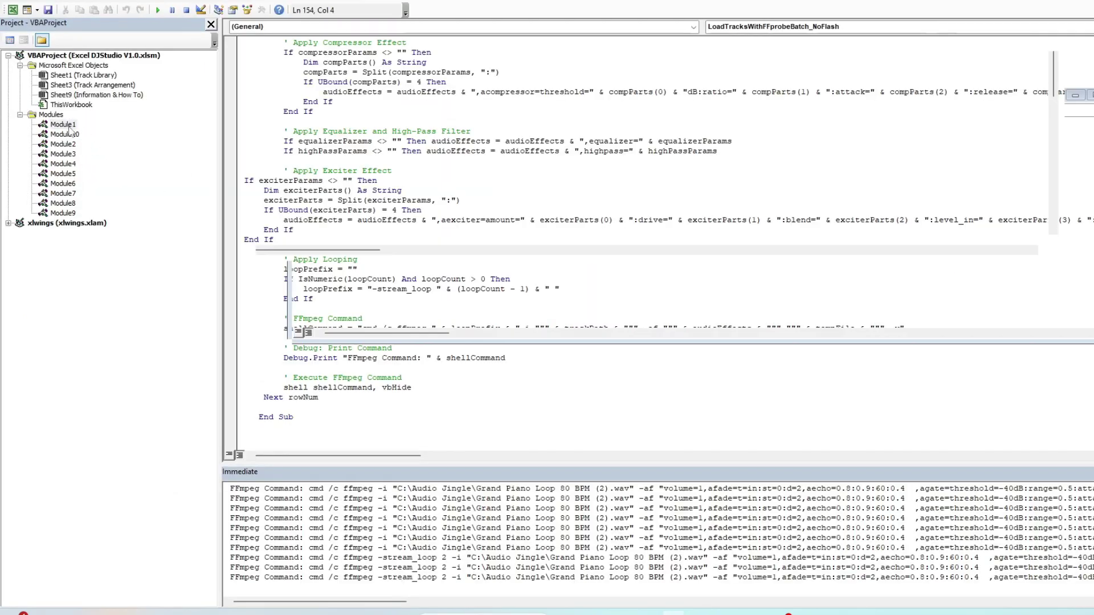
pyautogui.doubleClick(70, 143)
pyautogui.doubleClick(70, 154)
pyautogui.doubleClick(70, 163)
pyautogui.doubleClick(71, 182)
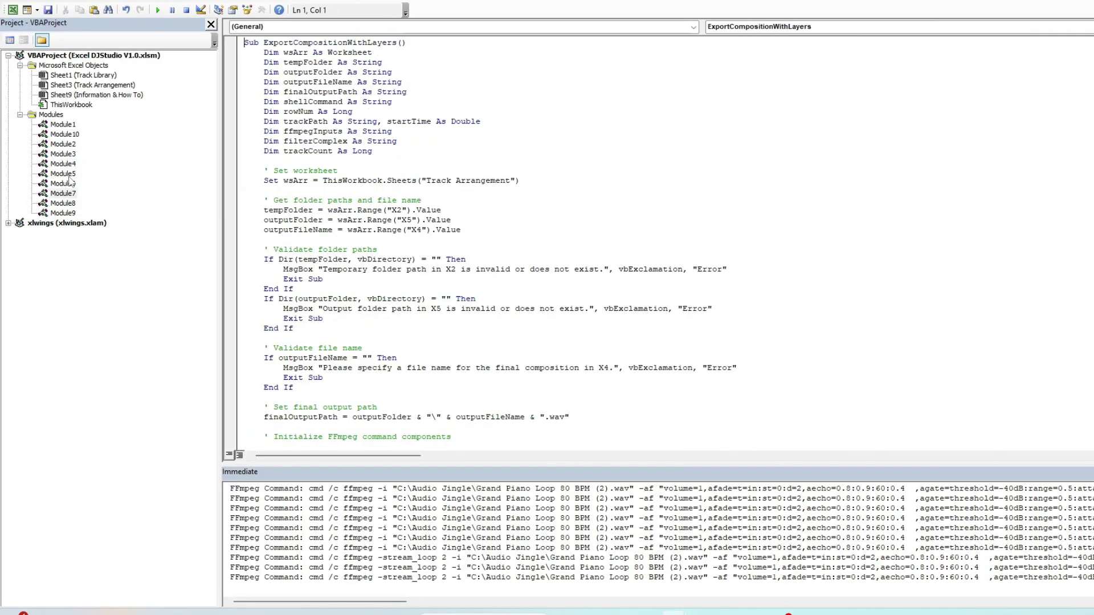
pyautogui.doubleClick(63, 203)
pyautogui.doubleClick(62, 213)
pyautogui.doubleClick(63, 194)
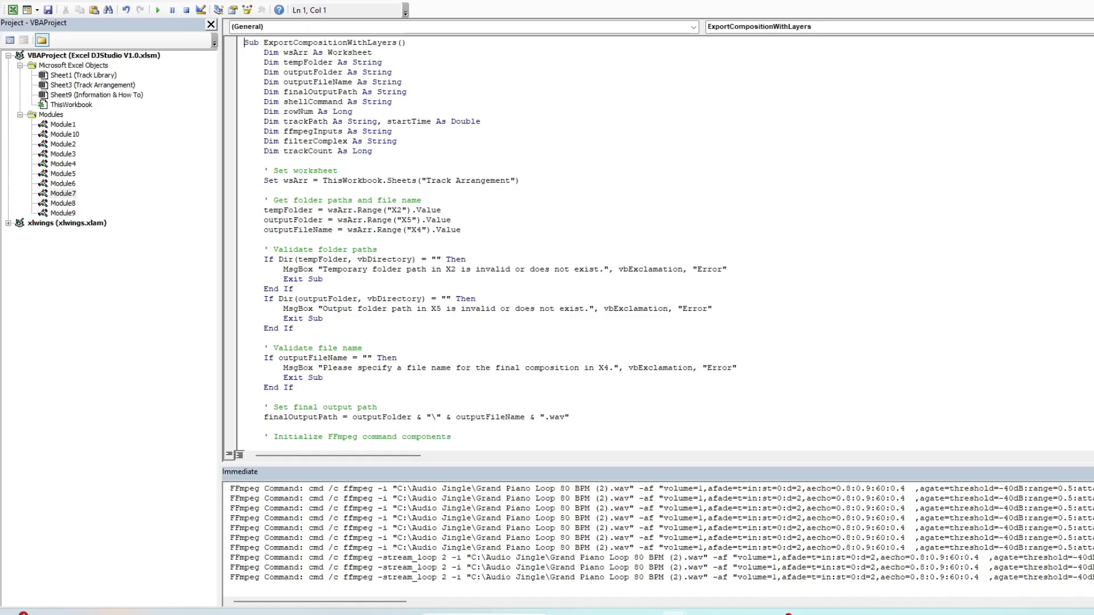